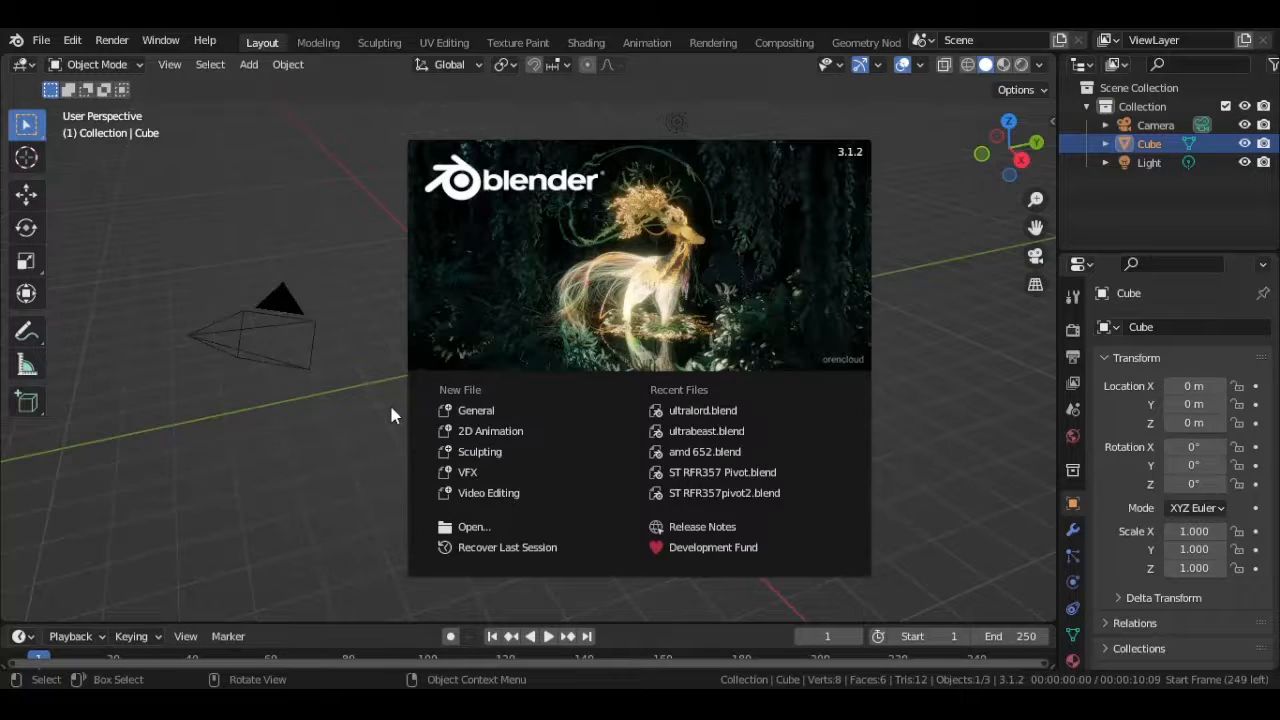
- Start a new General file and switch the default cube to Edit Mode
click(489, 412)
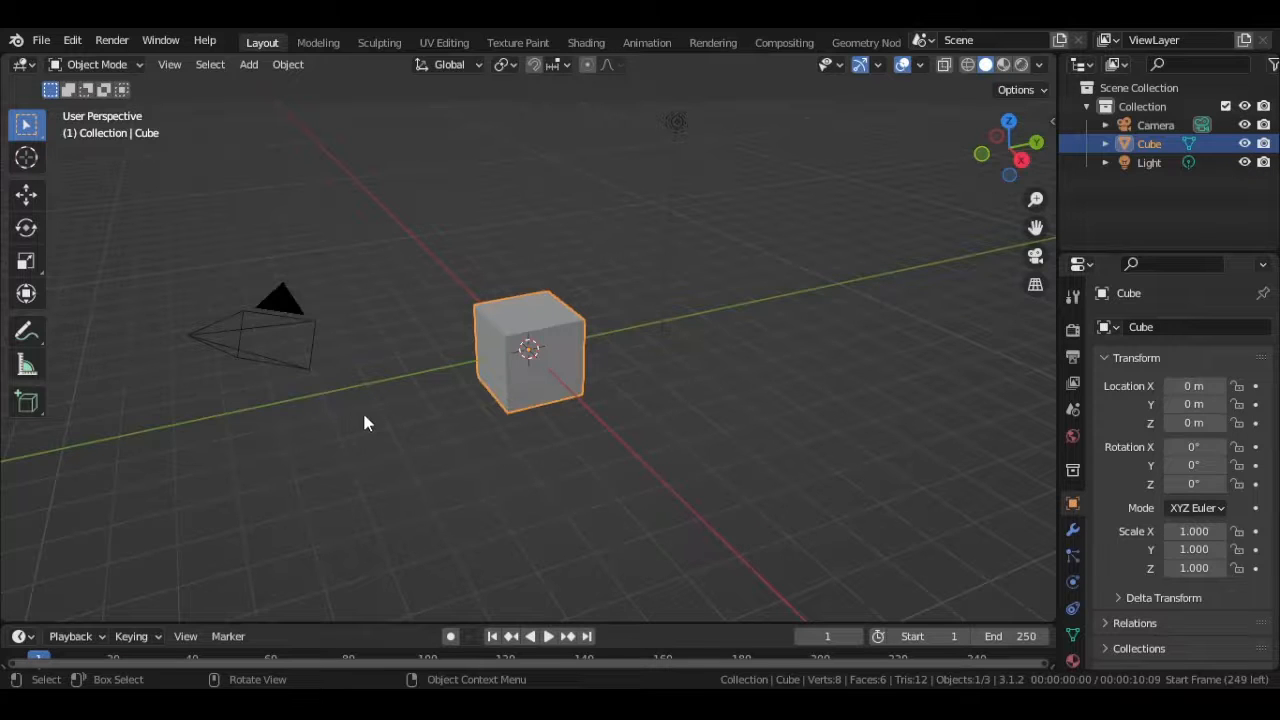
click(363, 422)
click(495, 378)
key(Tab)
scroll(437, 371, up, 4)
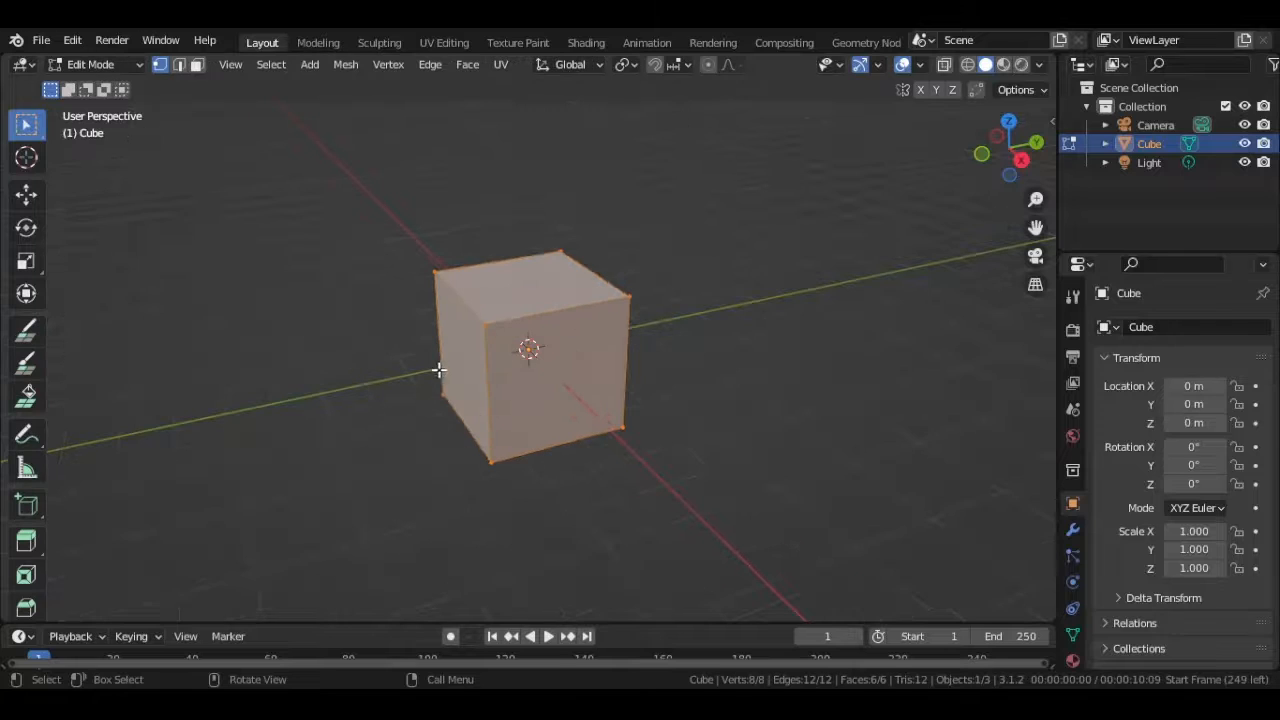
- Select the cube's side face on the negative Y side and extrude it outward to form a second block of the body
scroll(417, 310, up, 1)
middle_drag(322, 424, 257, 400)
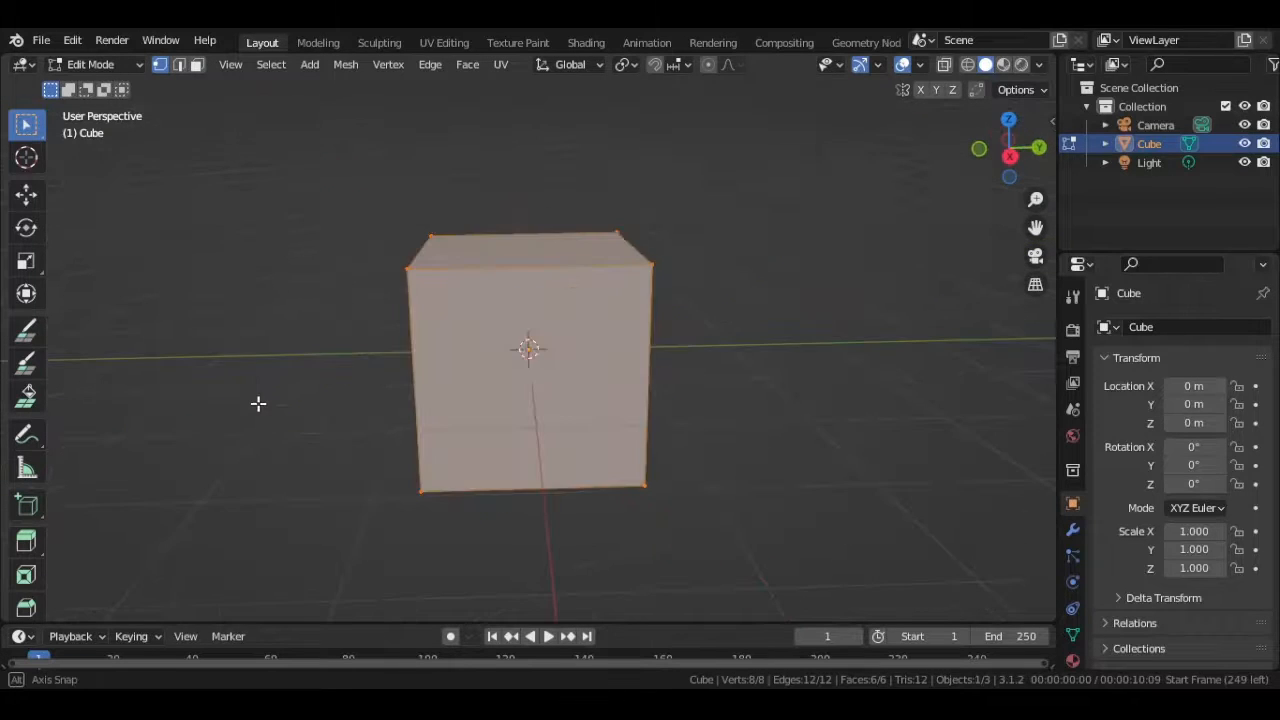
middle_drag(246, 346, 320, 249)
drag(320, 186, 487, 533)
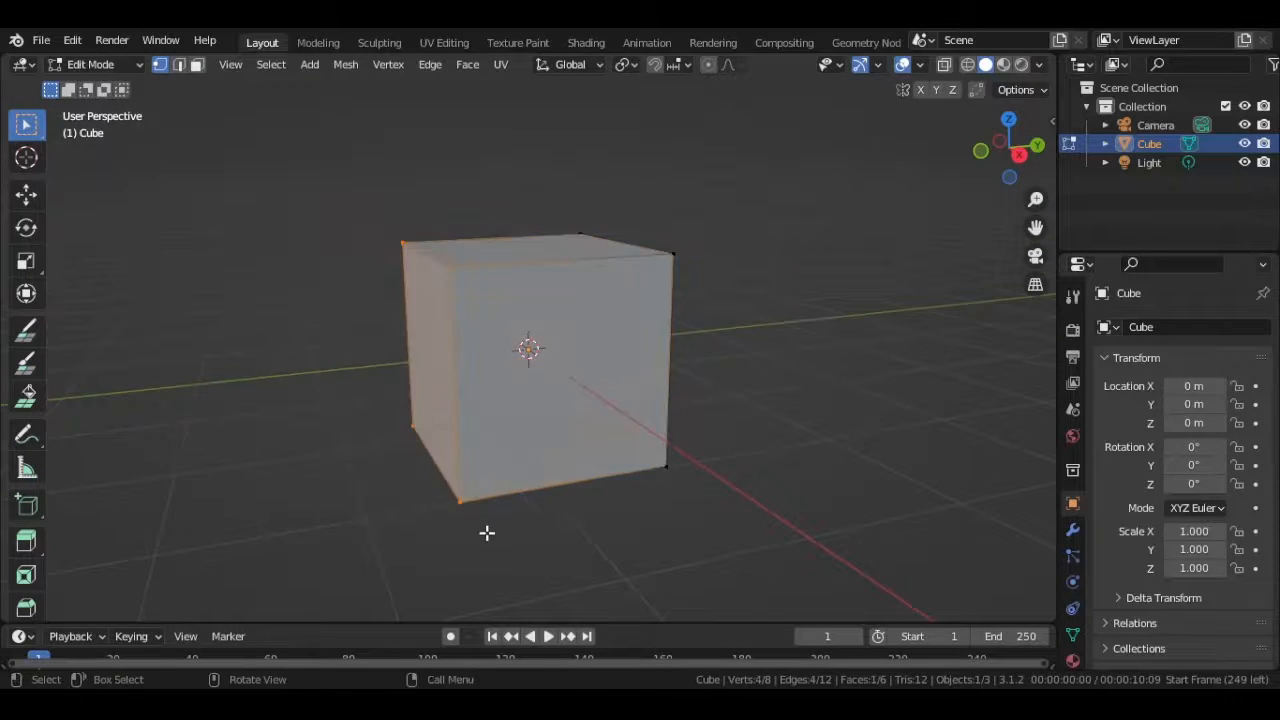
key(e)
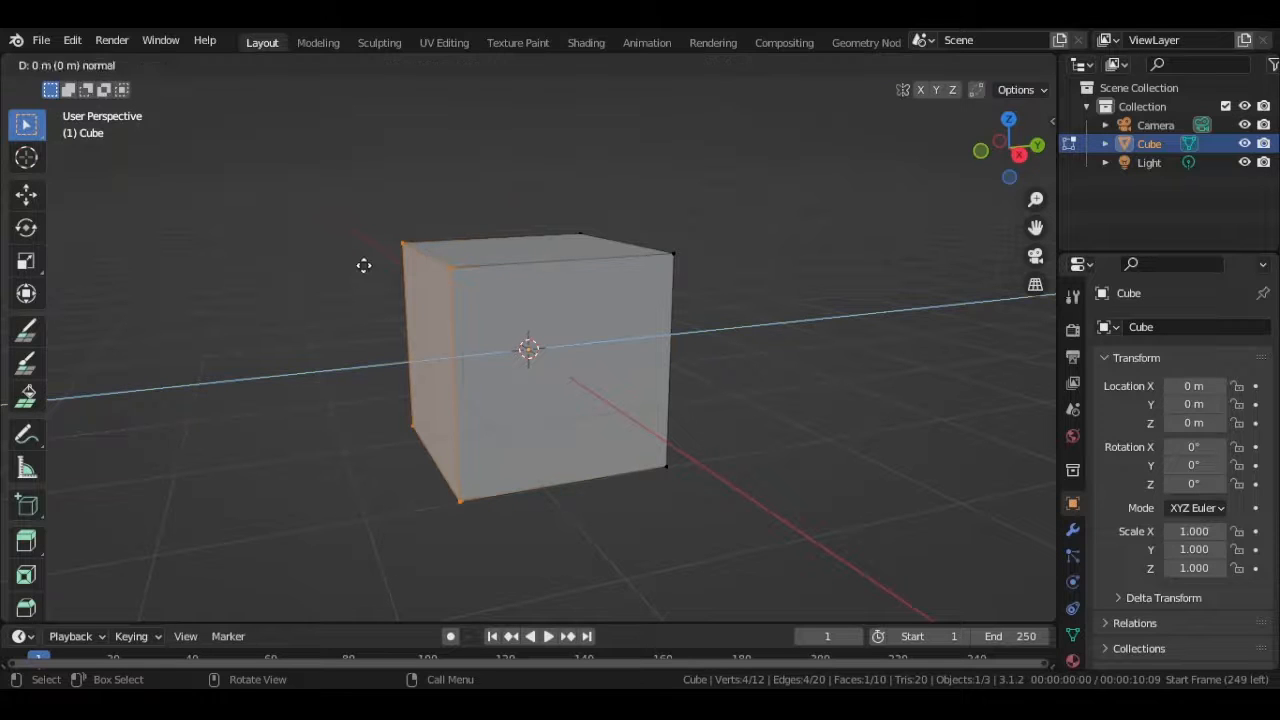
click(194, 295)
mouse_move(176, 304)
middle_down()
mouse_move(160, 309)
mouse_move(186, 305)
middle_up()
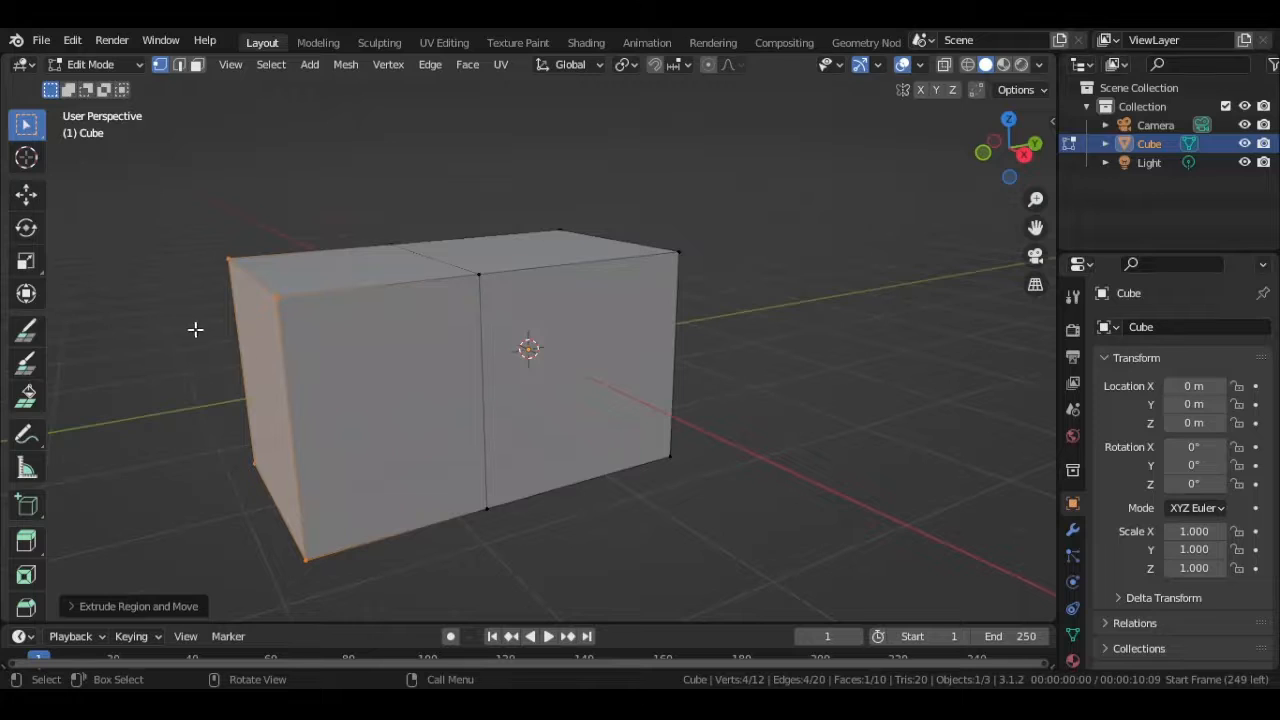
- Lower the top edge of the extruded end straight down along Z to form a sloped rear, and clear the selection
drag(184, 217, 291, 318)
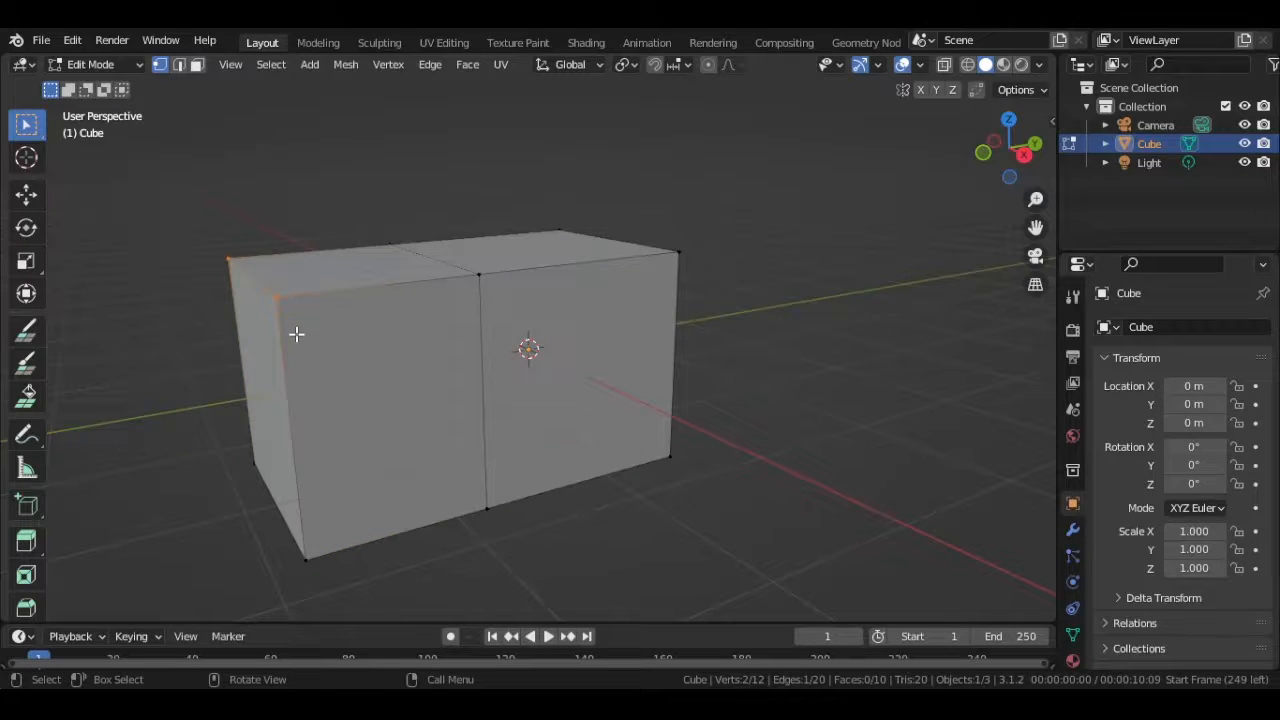
key(g)
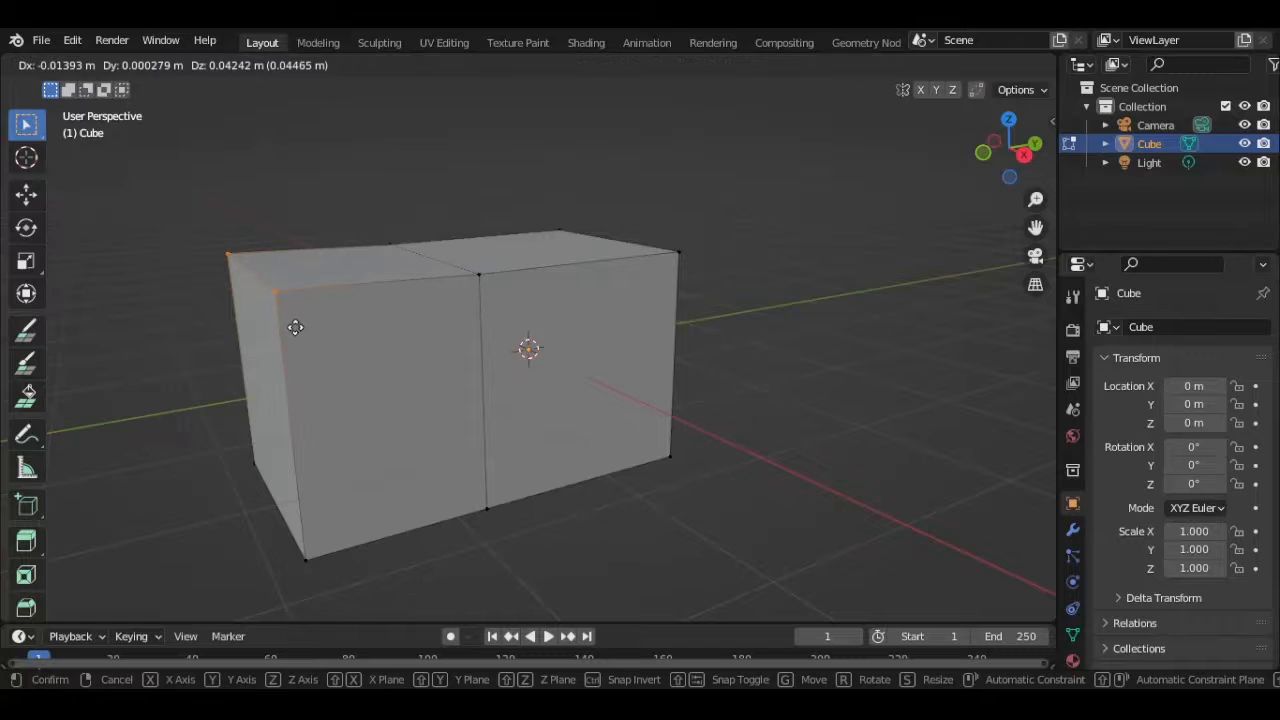
key(z)
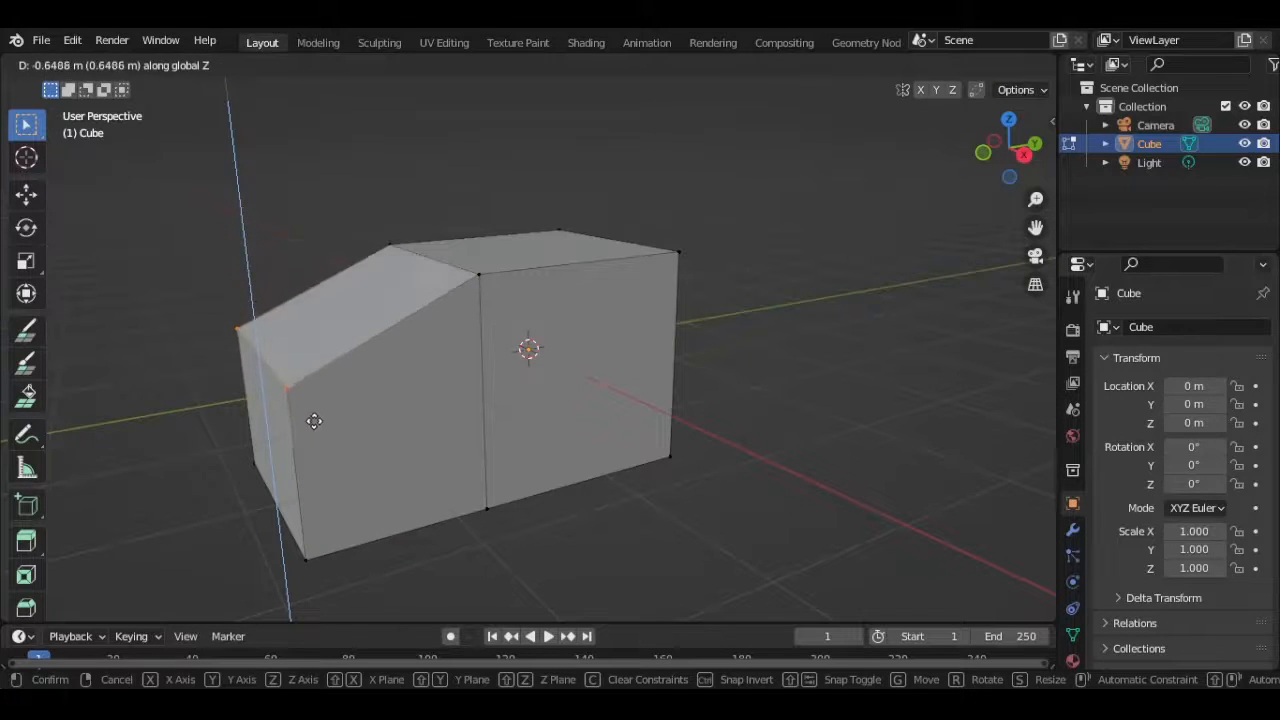
click(316, 458)
middle_drag(584, 407, 536, 388)
click(483, 560)
- Select the opposite end face on the positive Y side and extrude it outward about 1.75 m
middle_drag(555, 512, 448, 506)
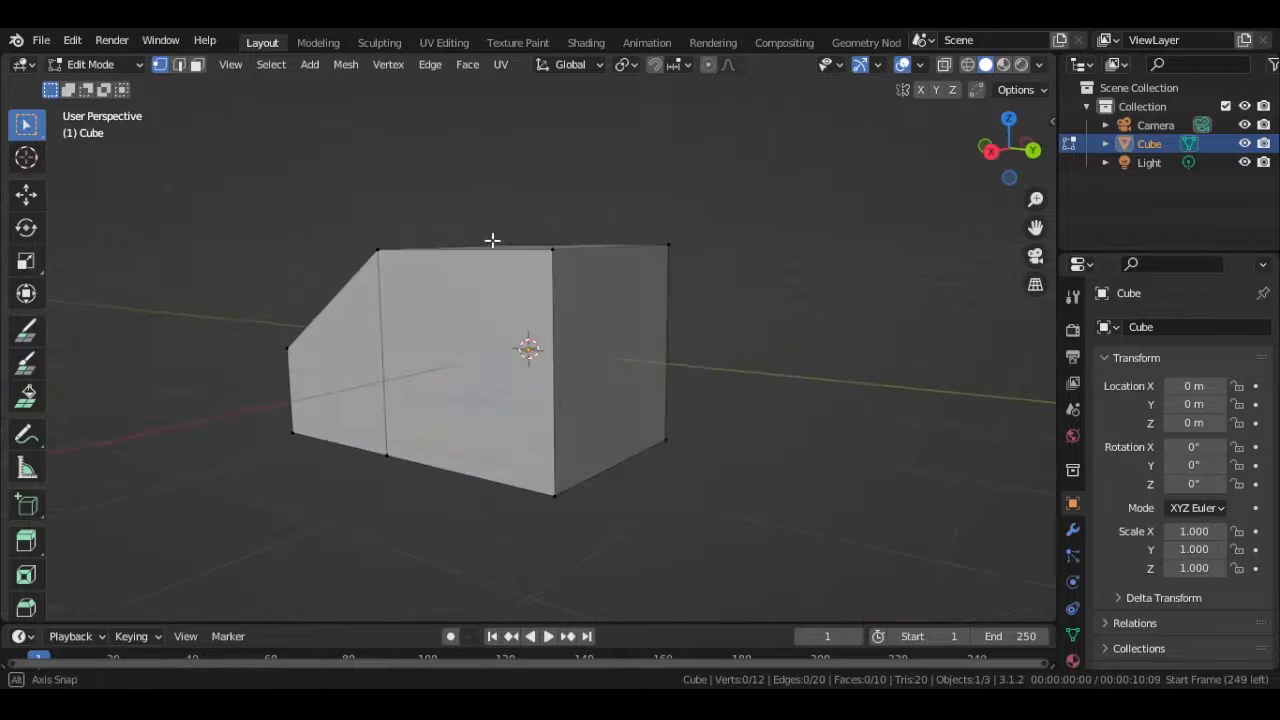
middle_drag(491, 240, 540, 174)
drag(540, 190, 748, 585)
middle_drag(777, 387, 497, 391)
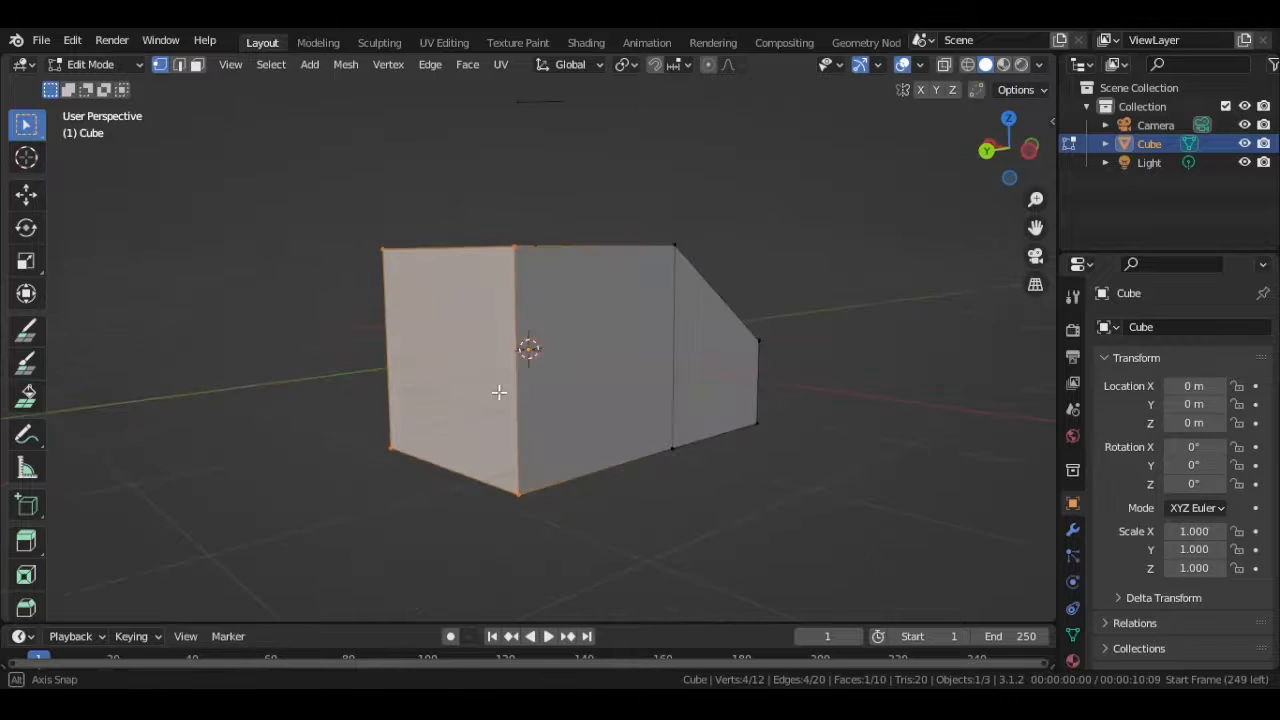
middle_drag(318, 334, 495, 375)
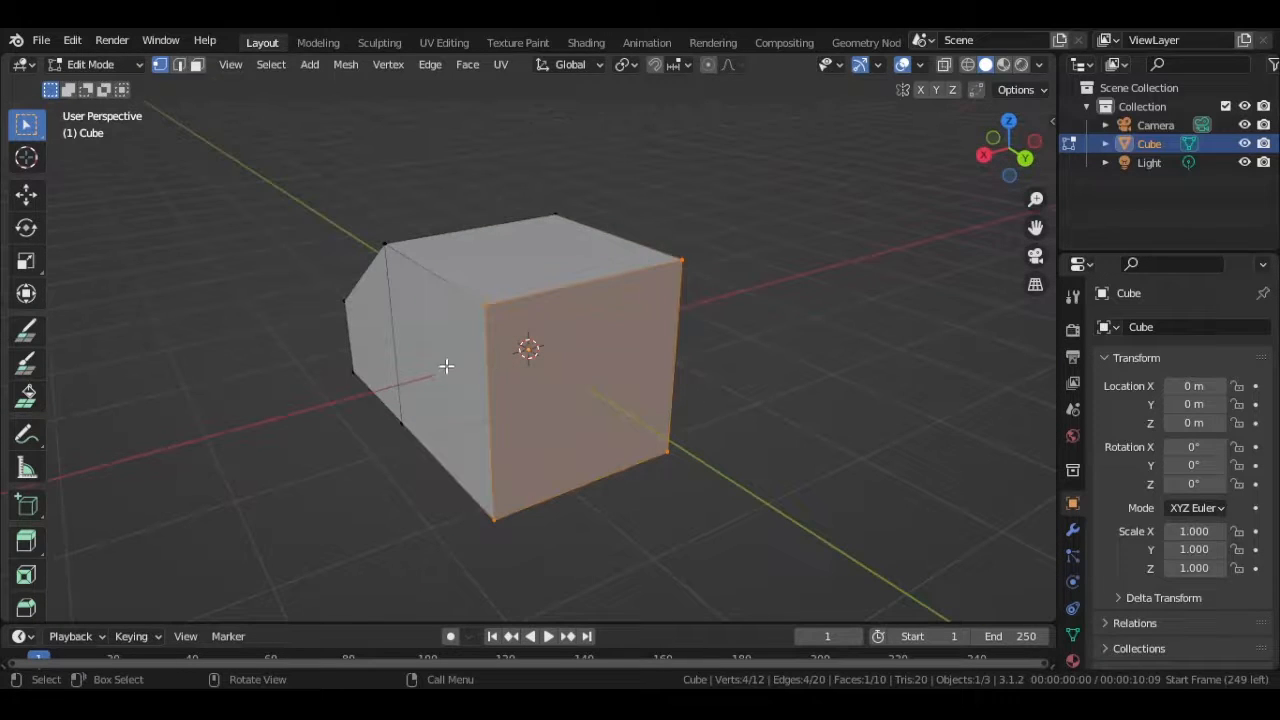
mouse_move(996, 169)
mouse_down()
mouse_move(945, 172)
mouse_move(991, 186)
mouse_up()
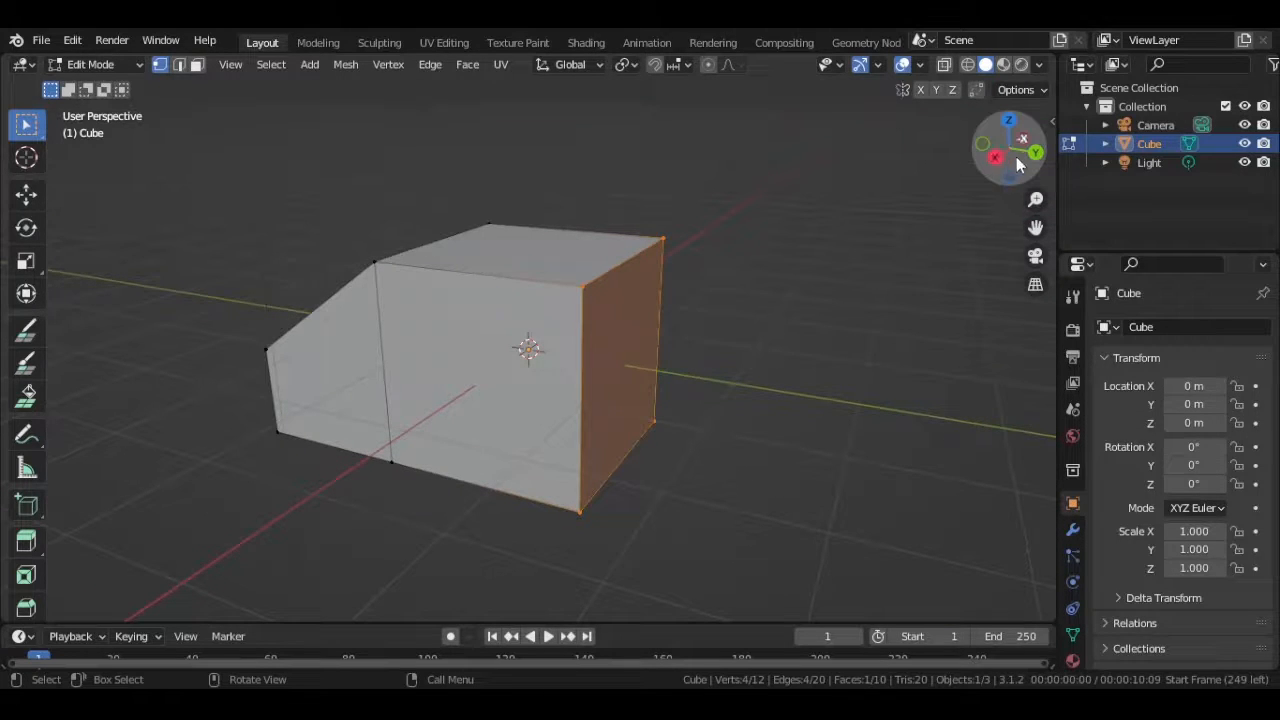
key(e)
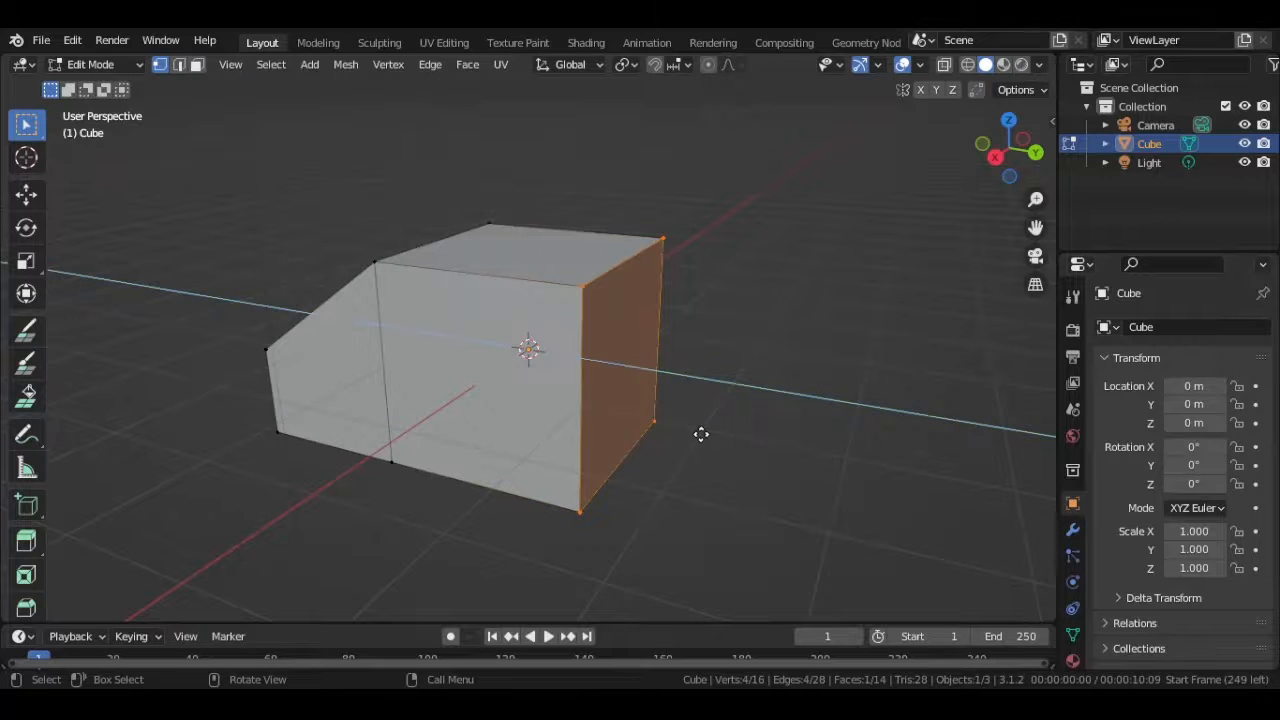
click(903, 457)
- Lower the top edge of the new positive Y end along Z to form a sloped windshield
drag(796, 217, 894, 340)
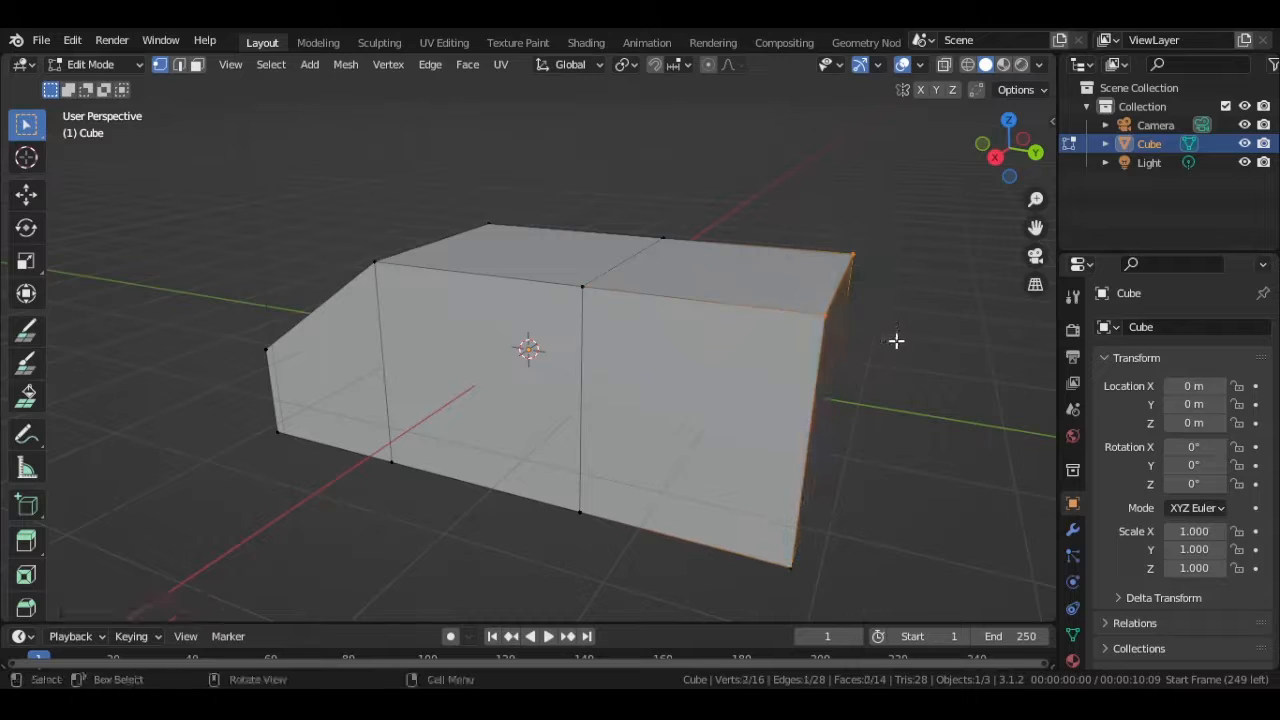
key(g)
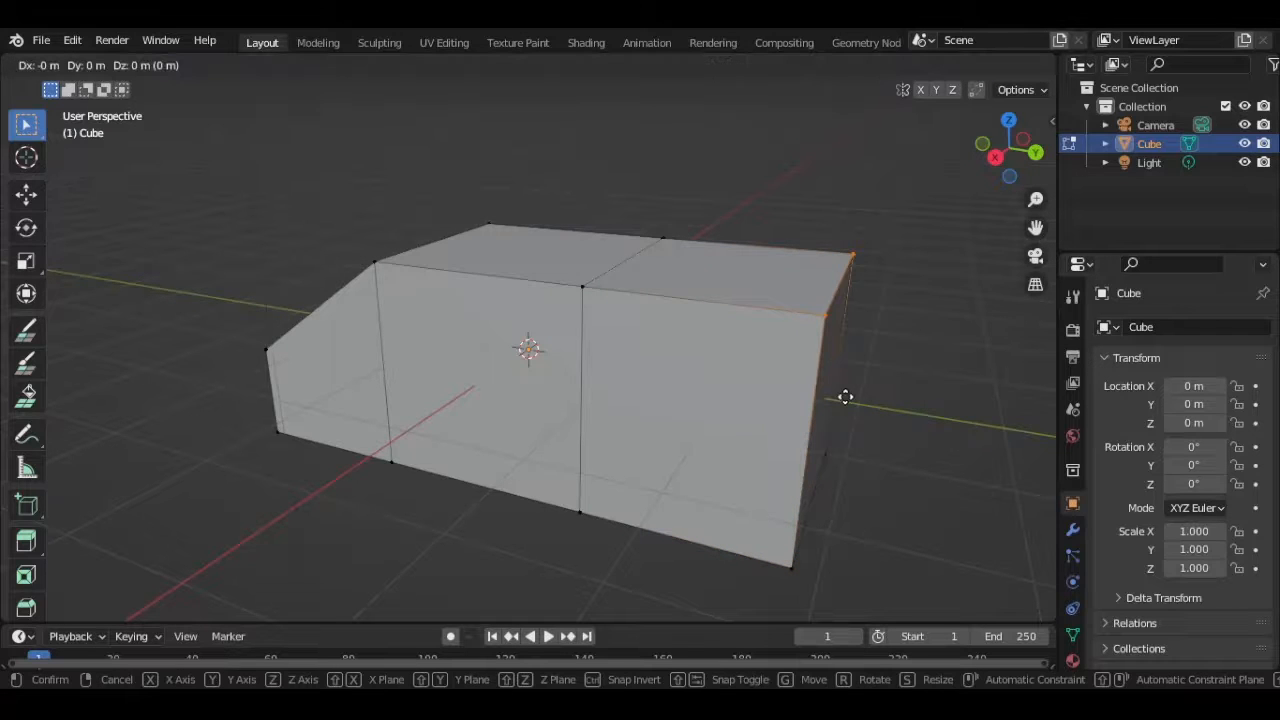
key(z)
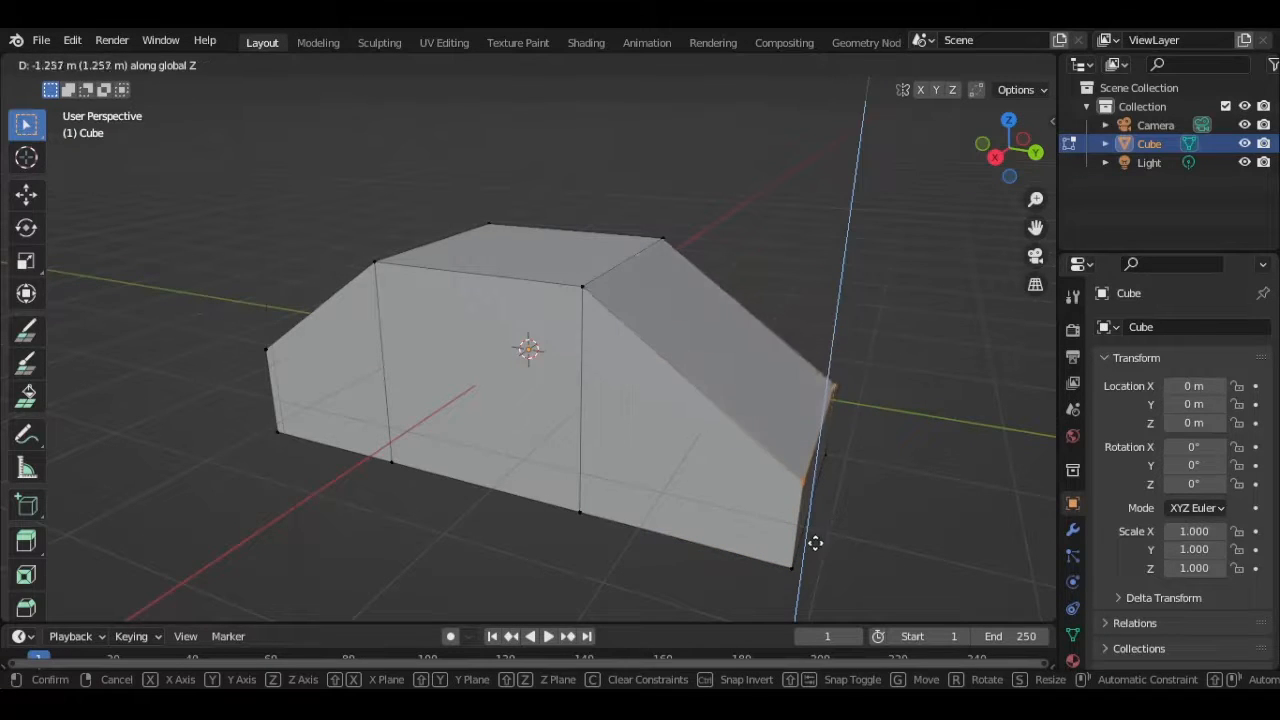
click(831, 503)
- Select the low end face below the windshield slope and extrude it outward to form the hood
middle_drag(831, 503, 795, 418)
drag(684, 288, 779, 452)
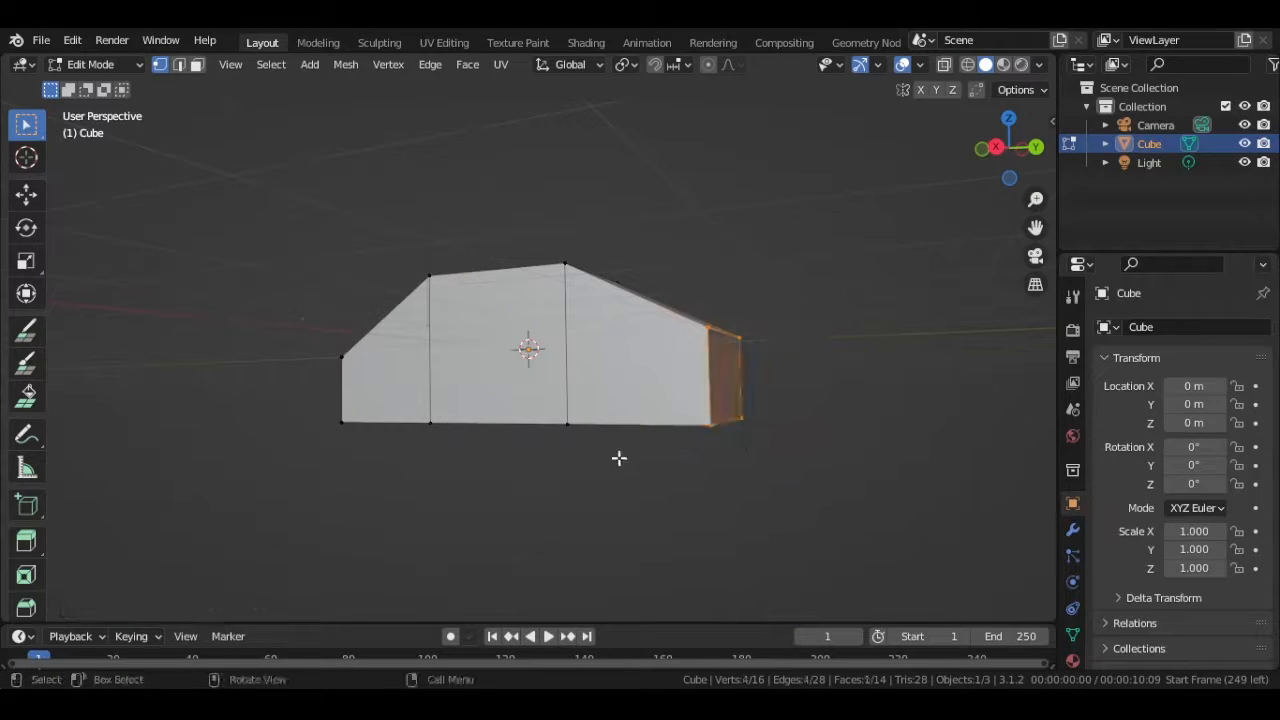
key(e)
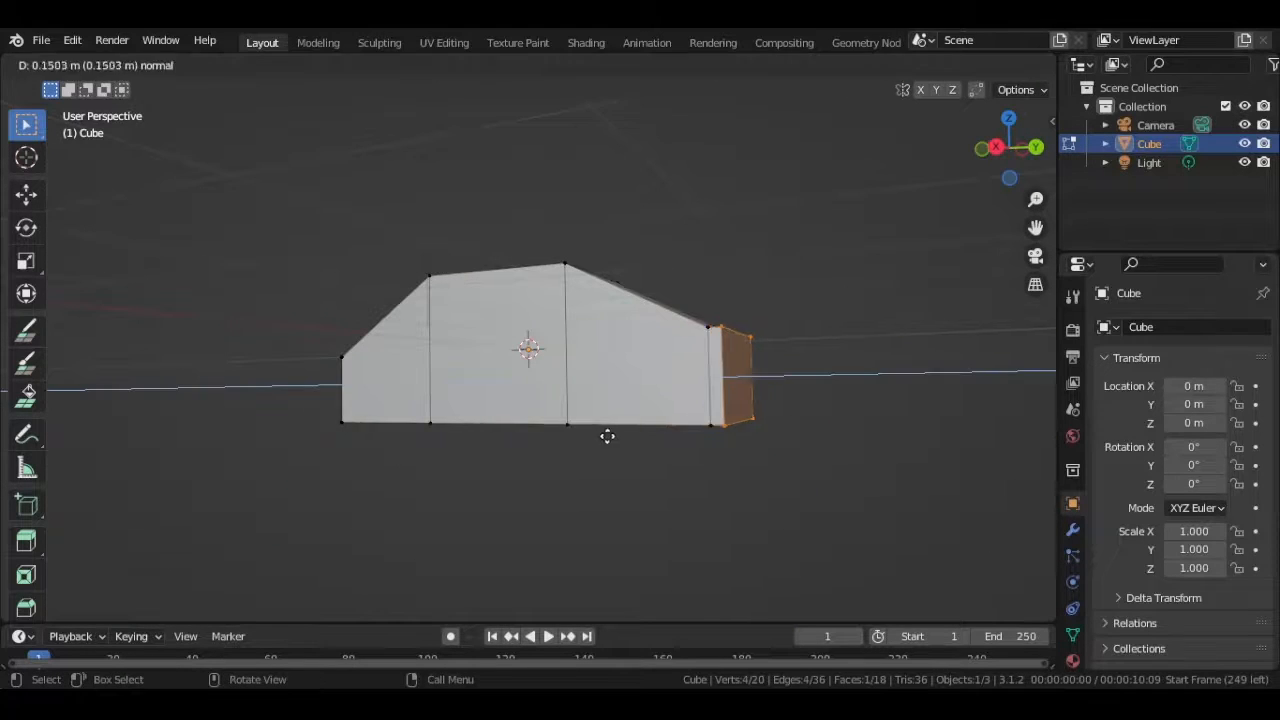
click(692, 432)
- Adjust the height of the hood's front top edge along Z for a gentle downward slope, and return to Object Mode
drag(797, 287, 851, 360)
key(g)
key(z)
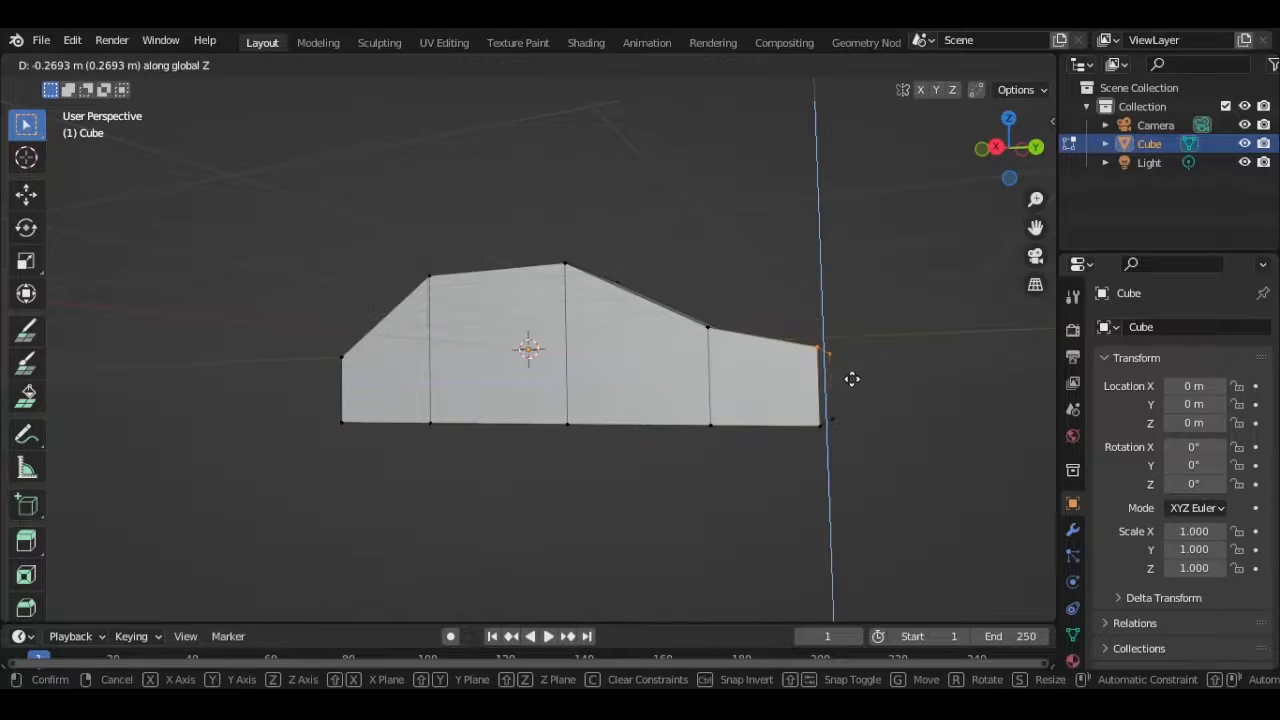
click(852, 382)
key(g)
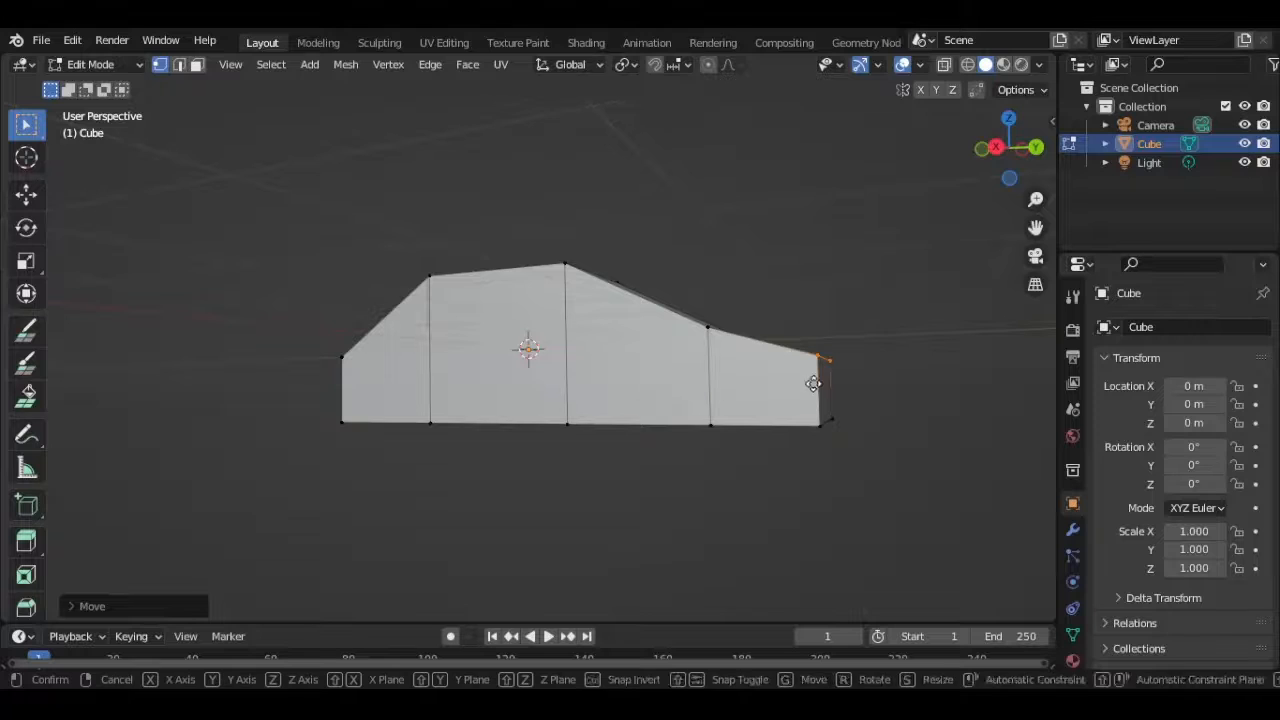
key(z)
click(815, 368)
key(Tab)
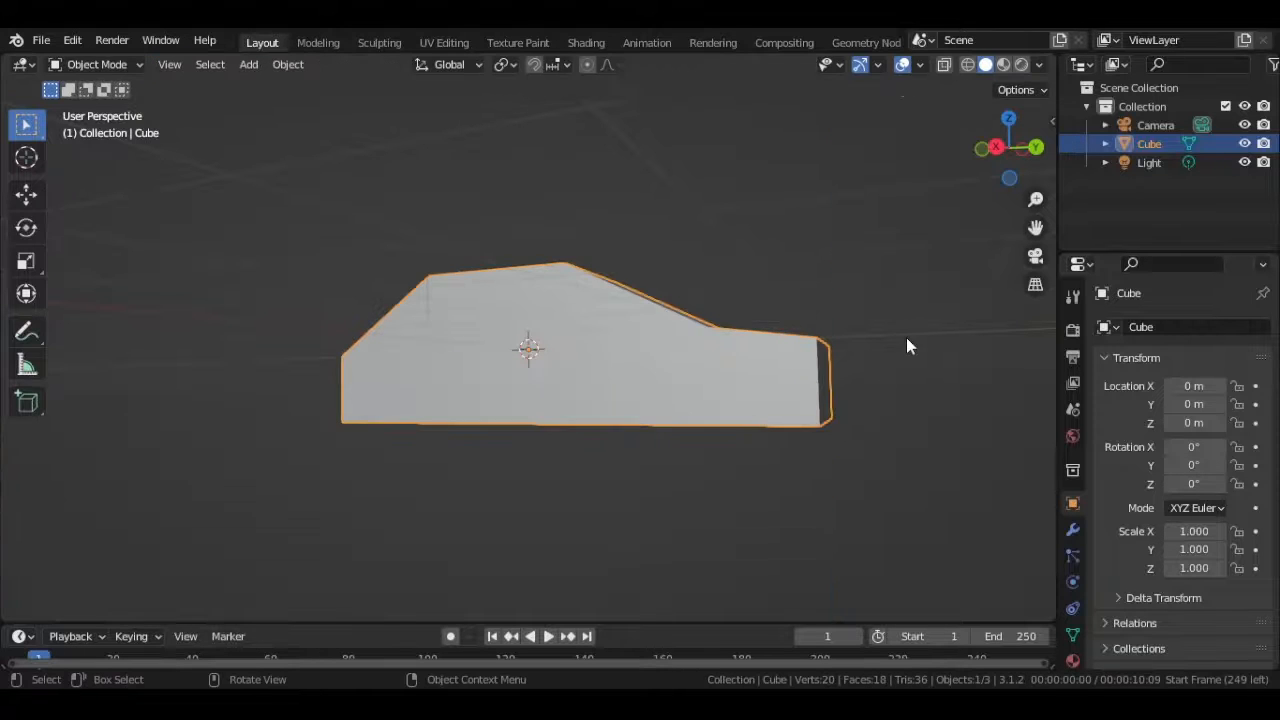
- Add a cylinder mesh to the scene and set its vertices to 8
middle_drag(908, 346, 603, 413)
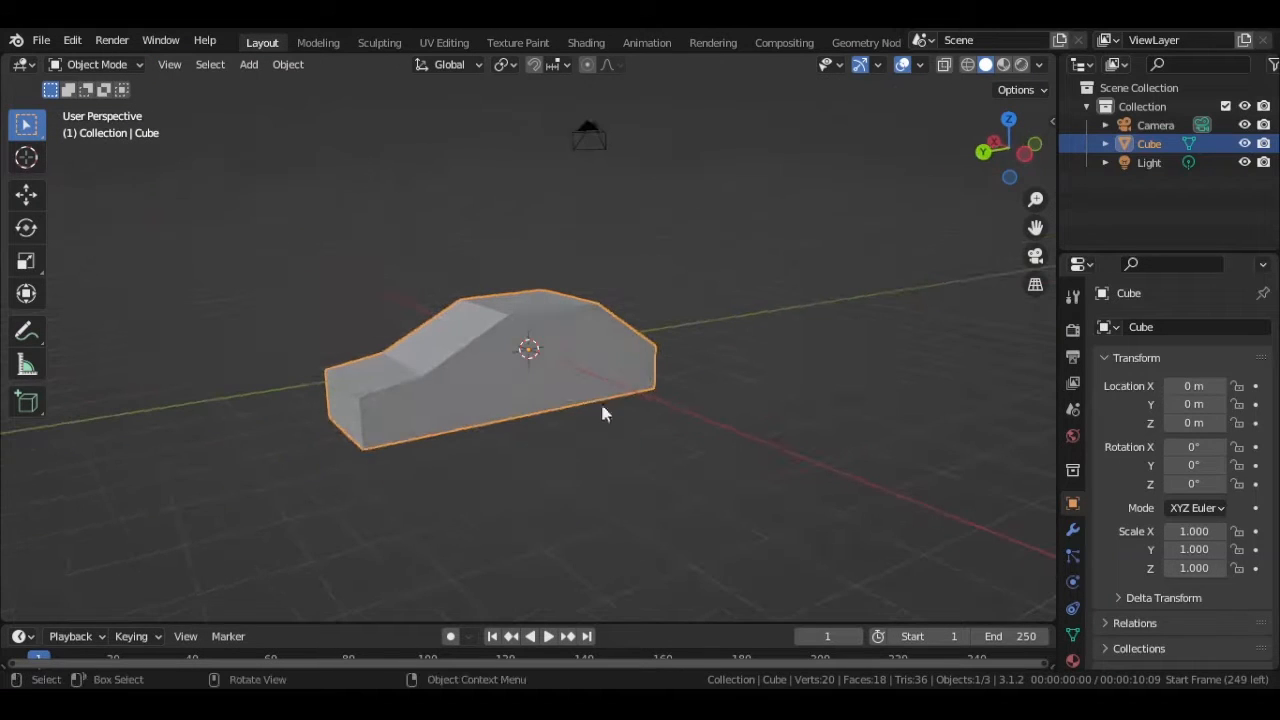
middle_drag(497, 417, 420, 426)
middle_drag(248, 416, 523, 420)
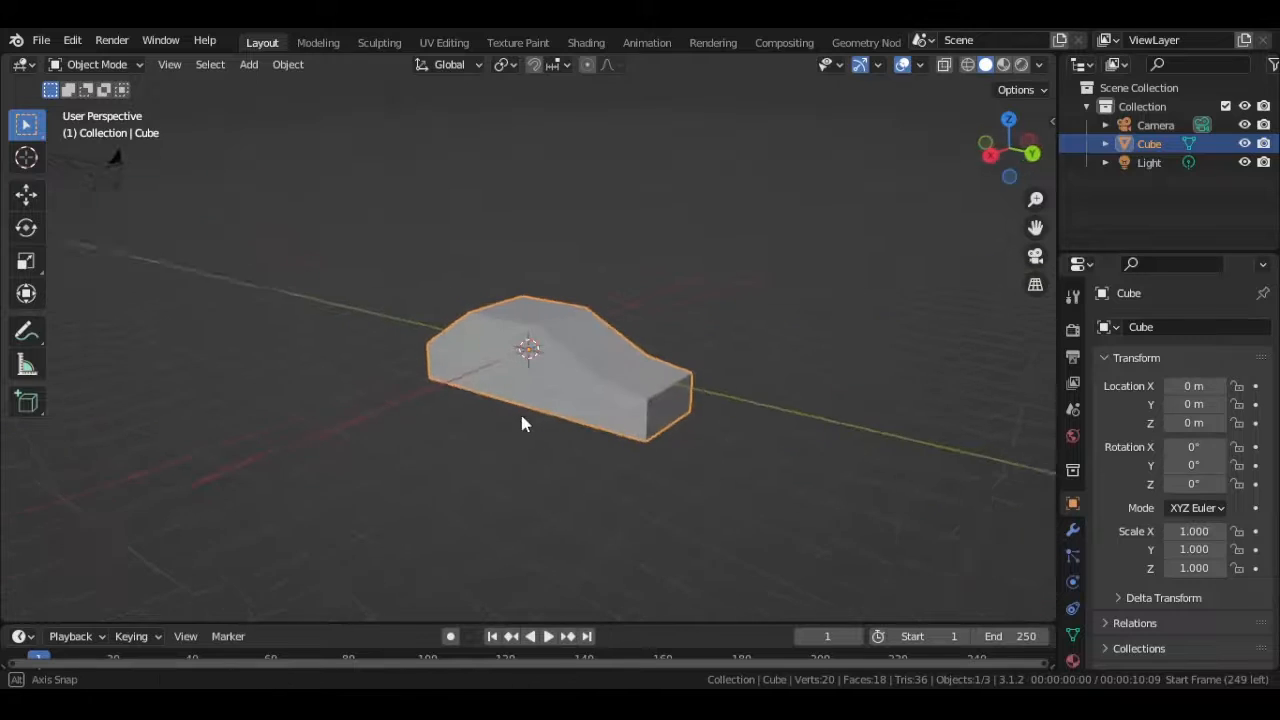
click(250, 66)
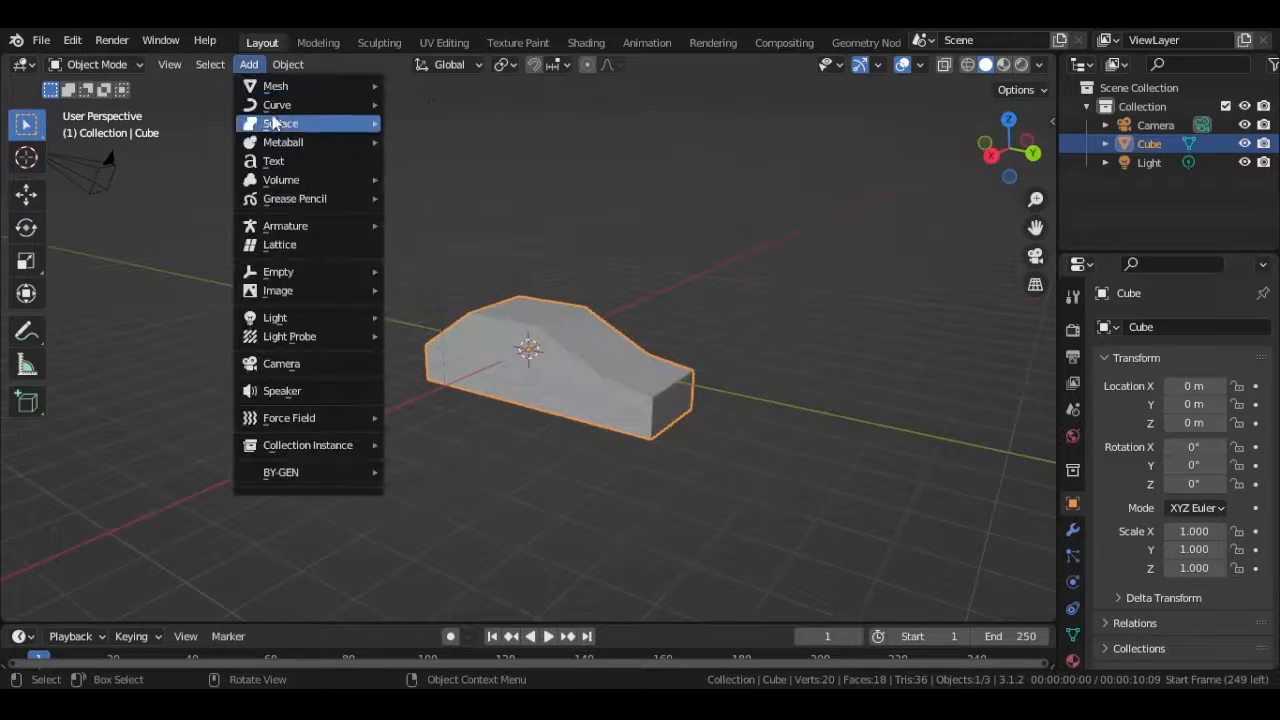
mouse_move(310, 86)
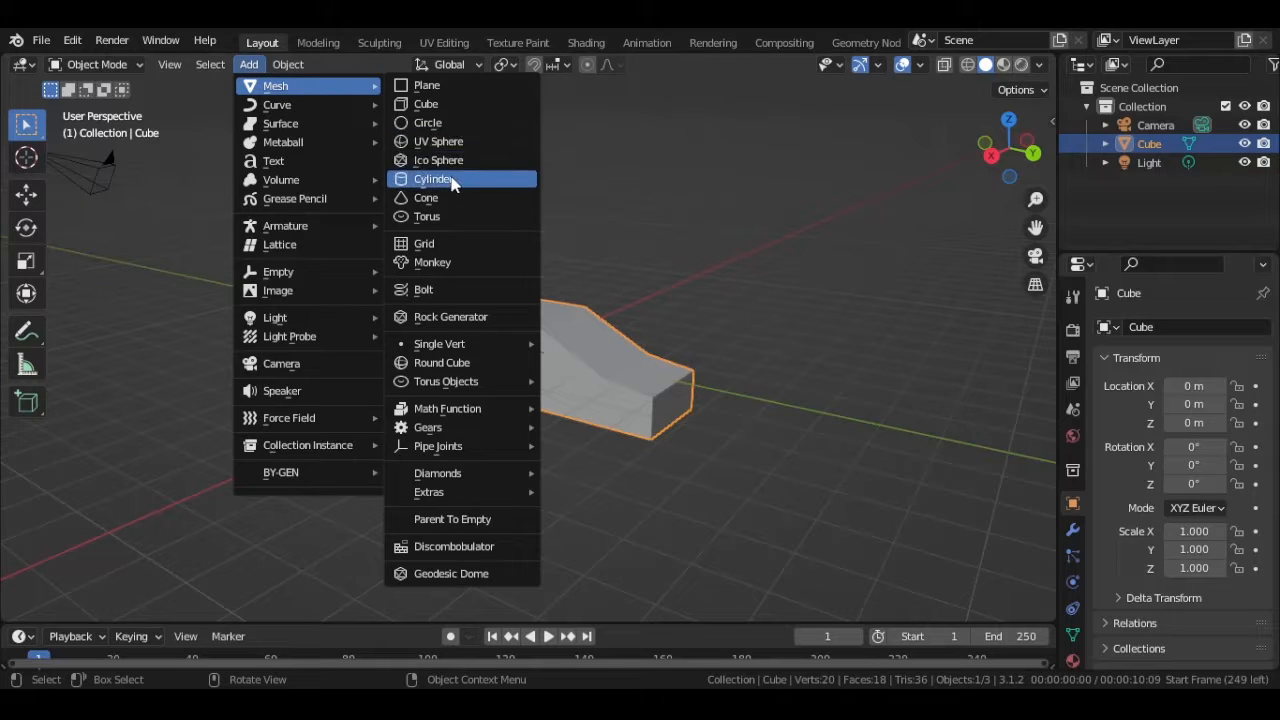
click(450, 179)
scroll(332, 360, up, 3)
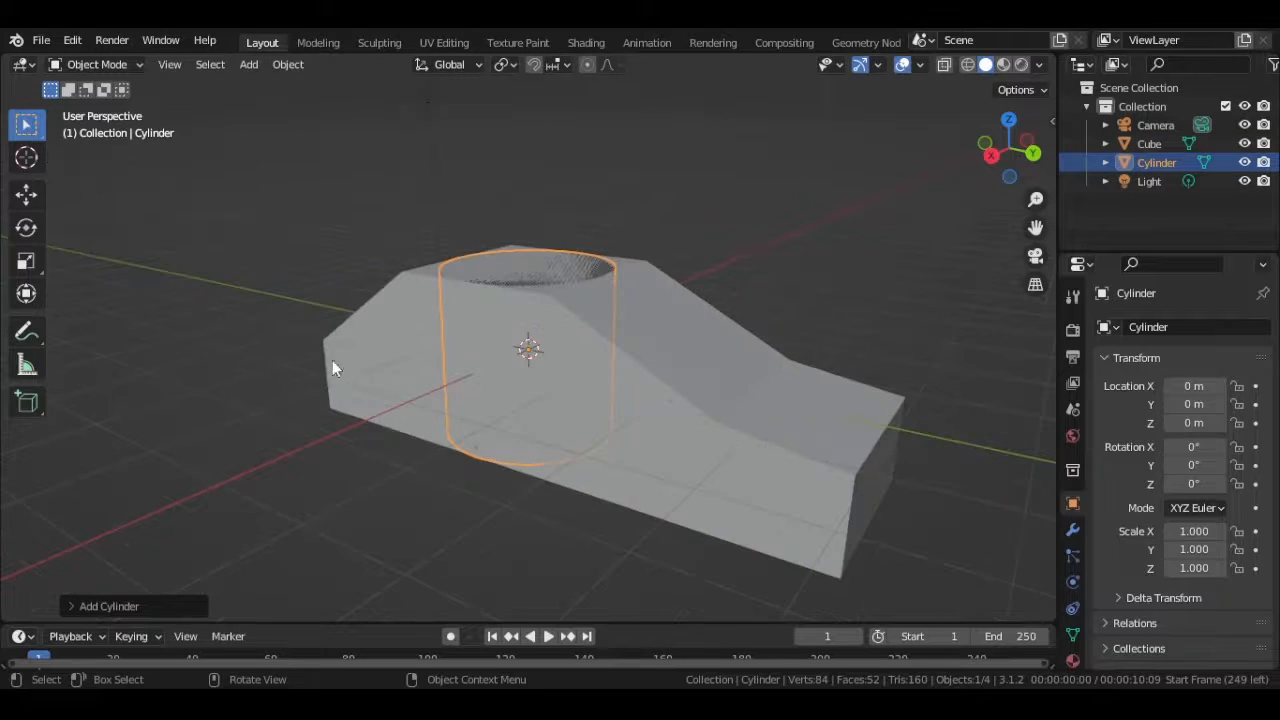
click(88, 607)
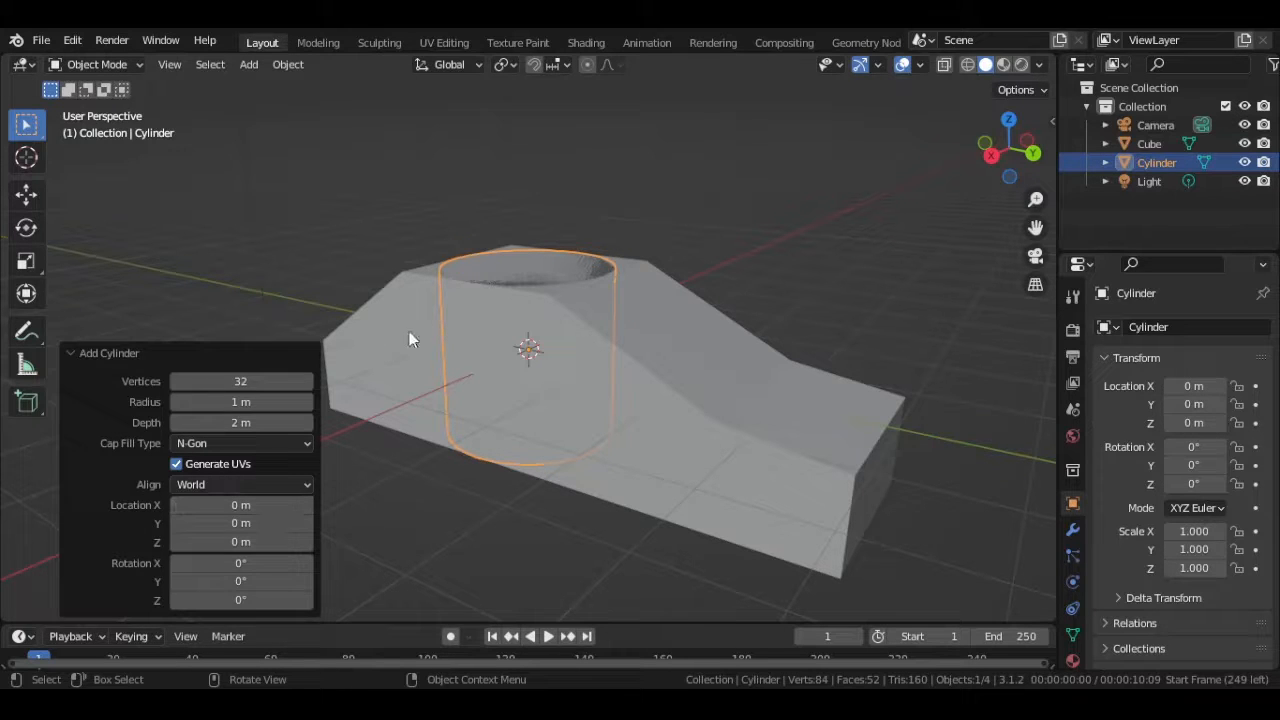
click(240, 381)
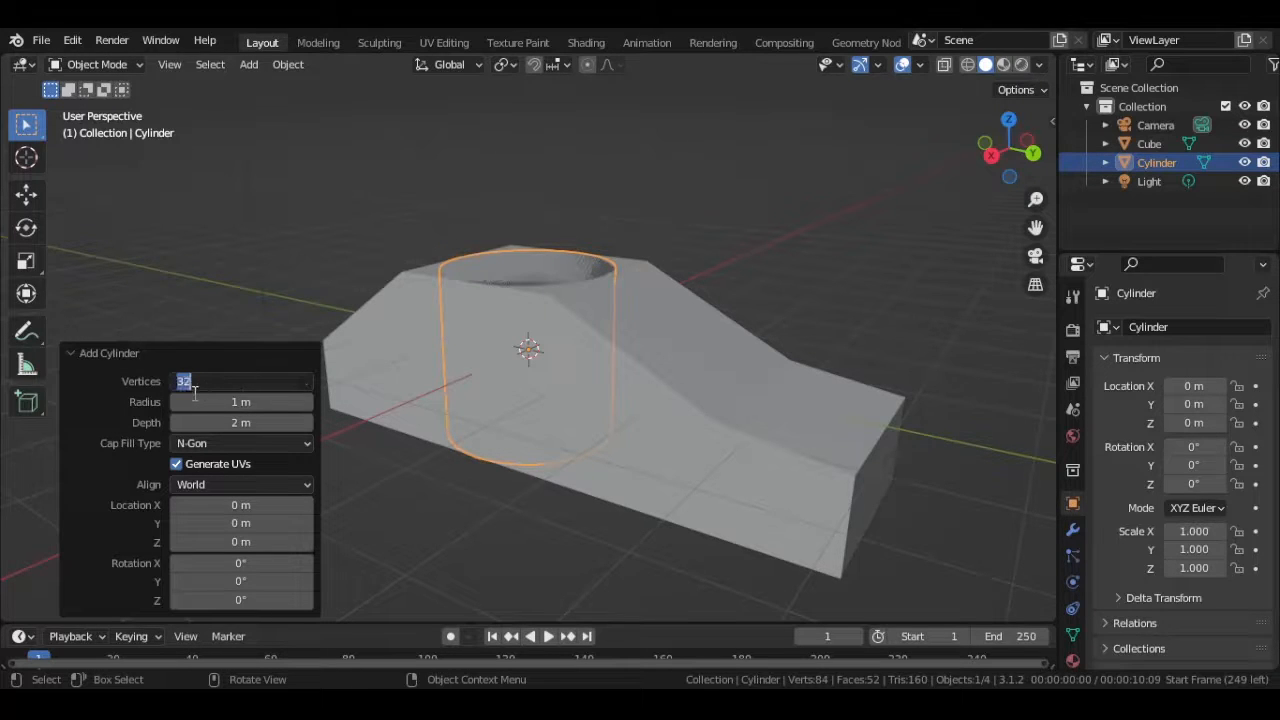
text(8)
key(Return)
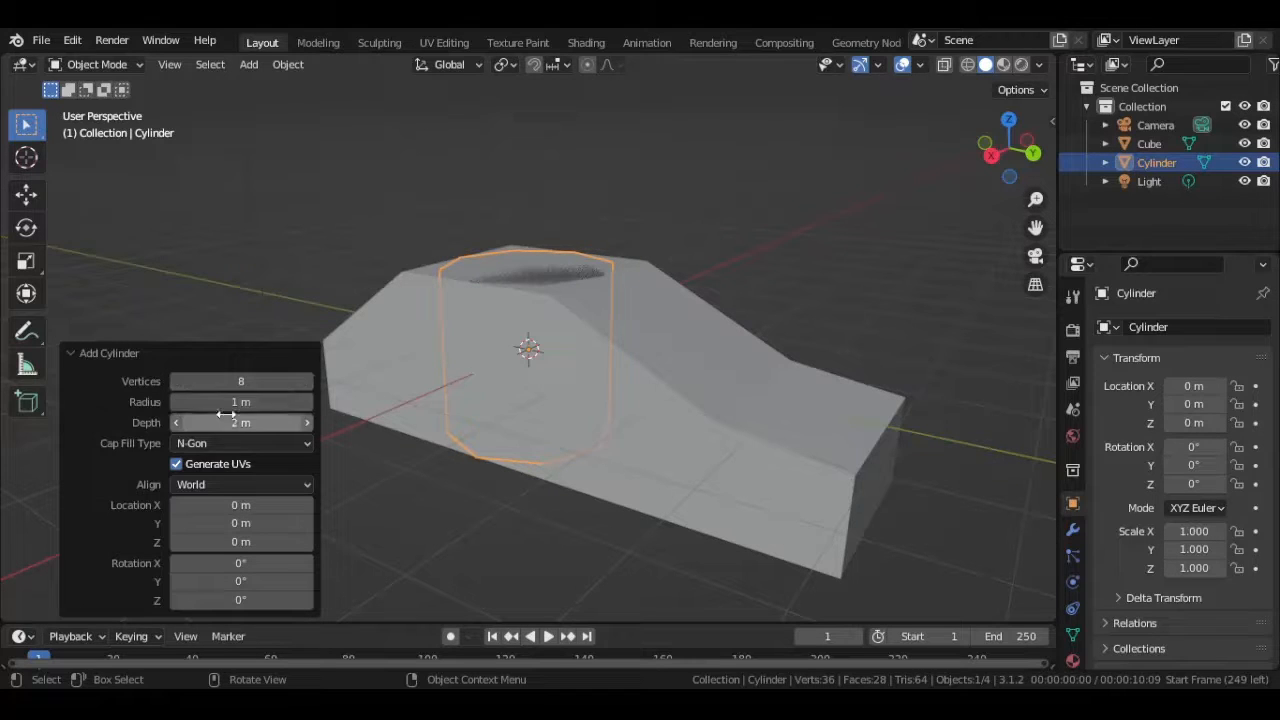
- Try a 90° Y rotation on the cylinder and reset it to 0°
click(222, 581)
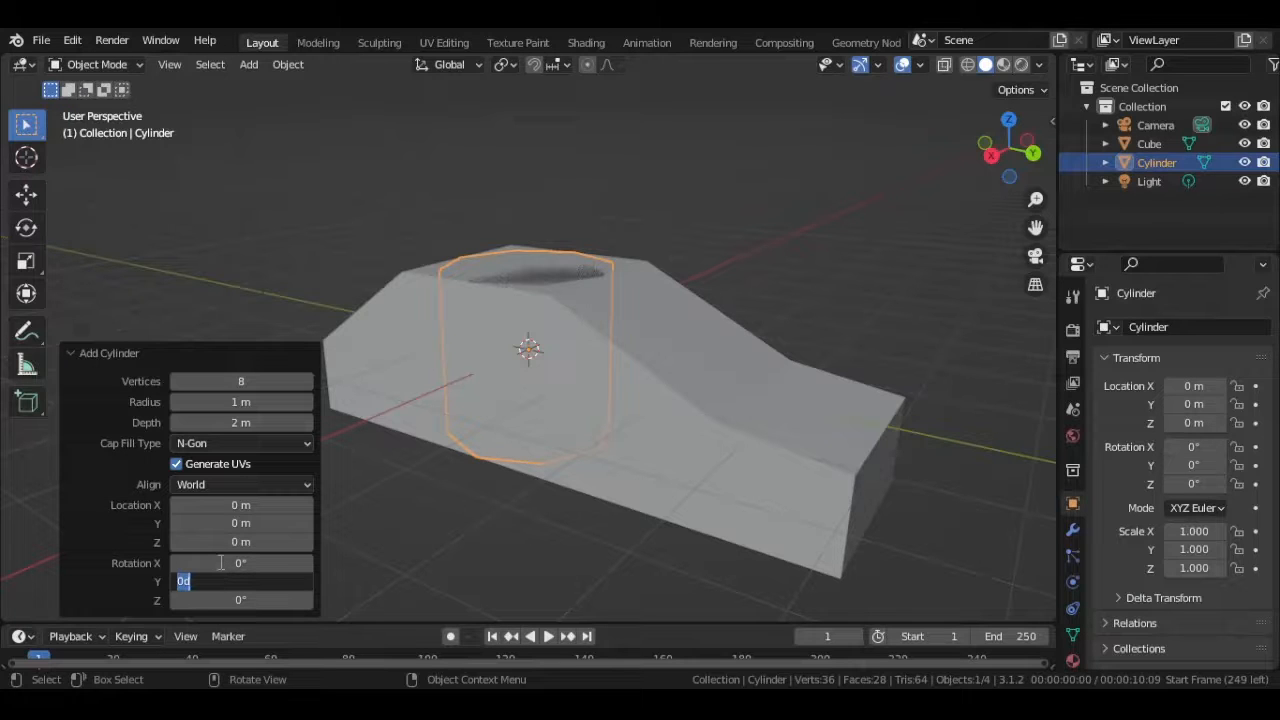
text(90)
key(Return)
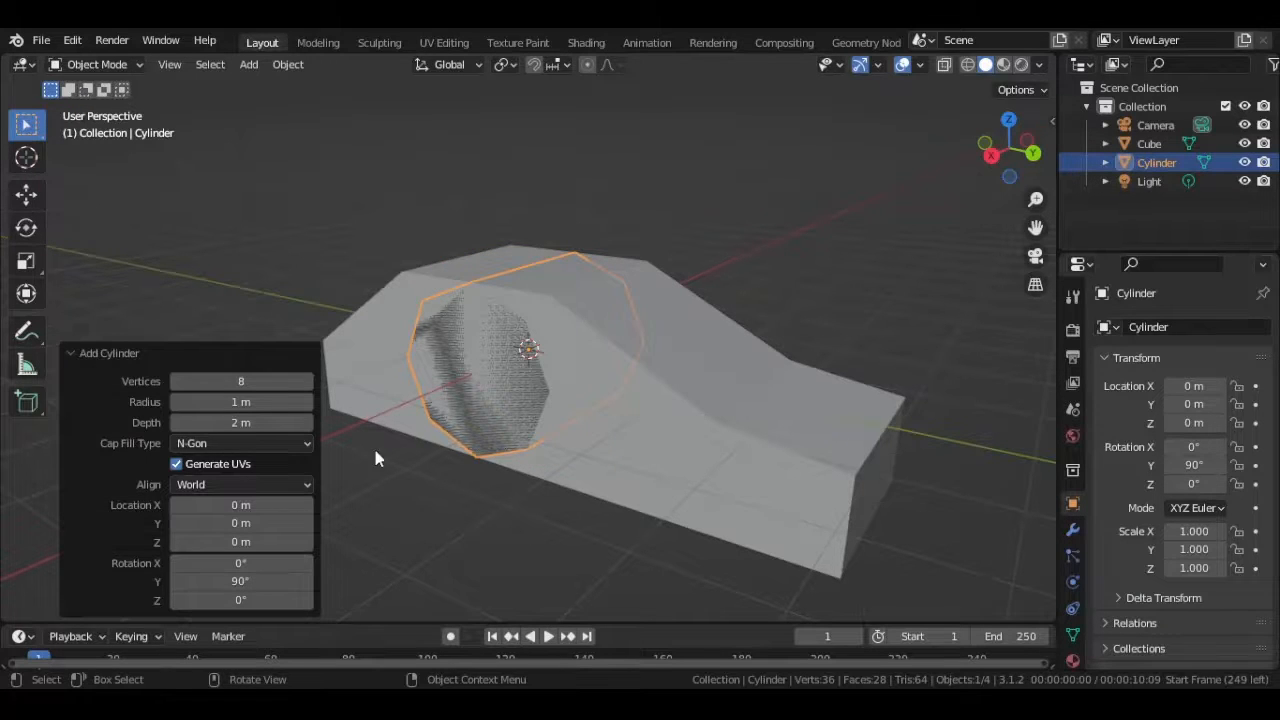
middle_drag(373, 445, 574, 484)
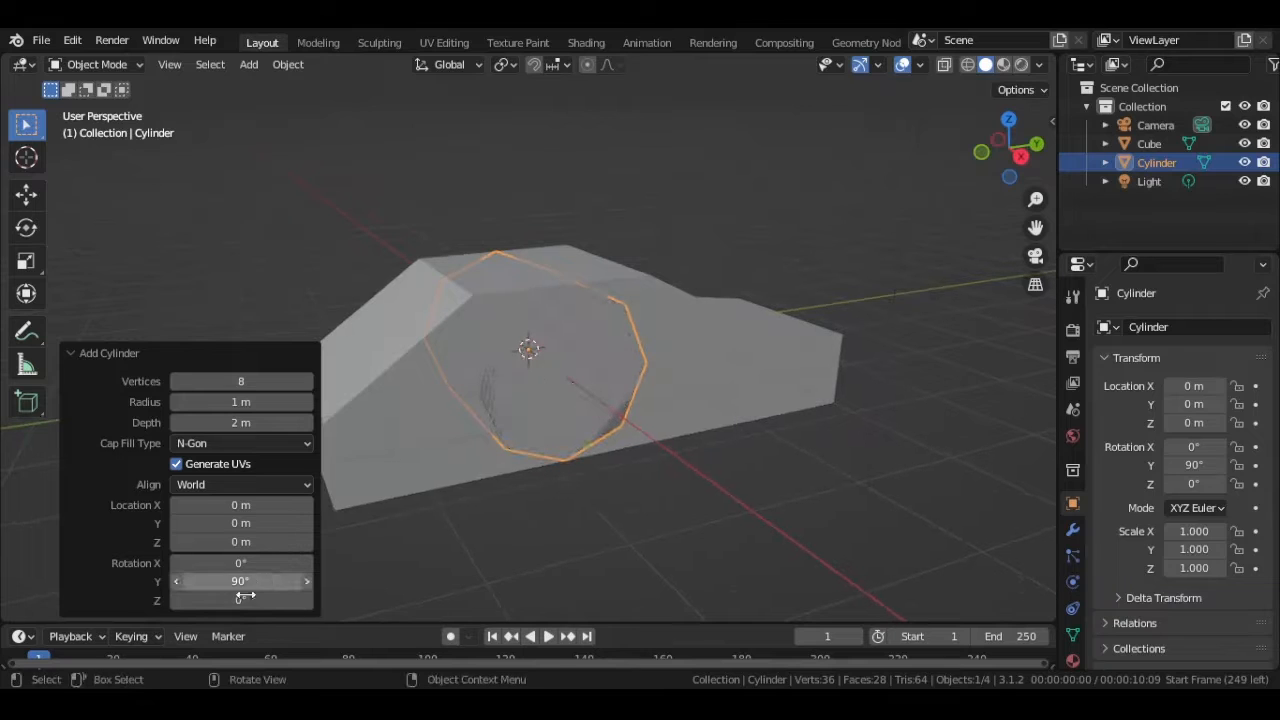
click(276, 578)
text(0)
key(Return)
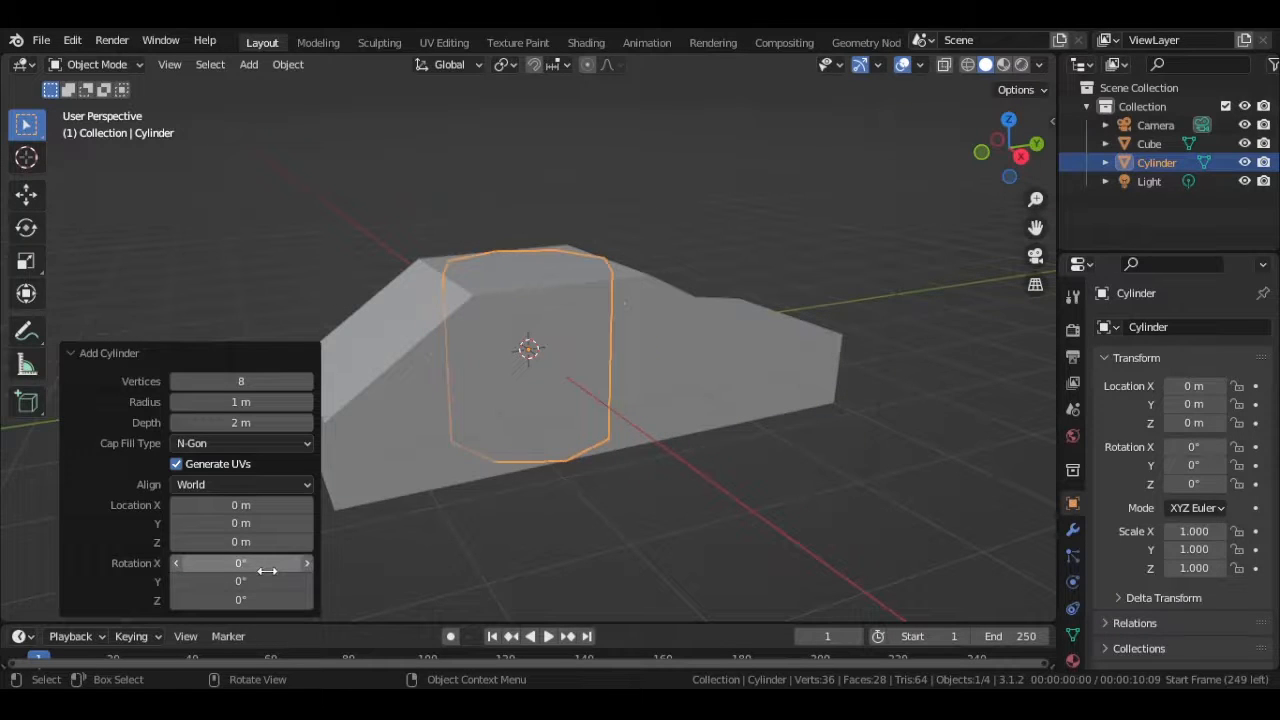
- Try a 90° X rotation on the cylinder and reset it to 0°
click(267, 570)
text(90)
key(Return)
middle_drag(531, 471, 600, 493)
click(200, 563)
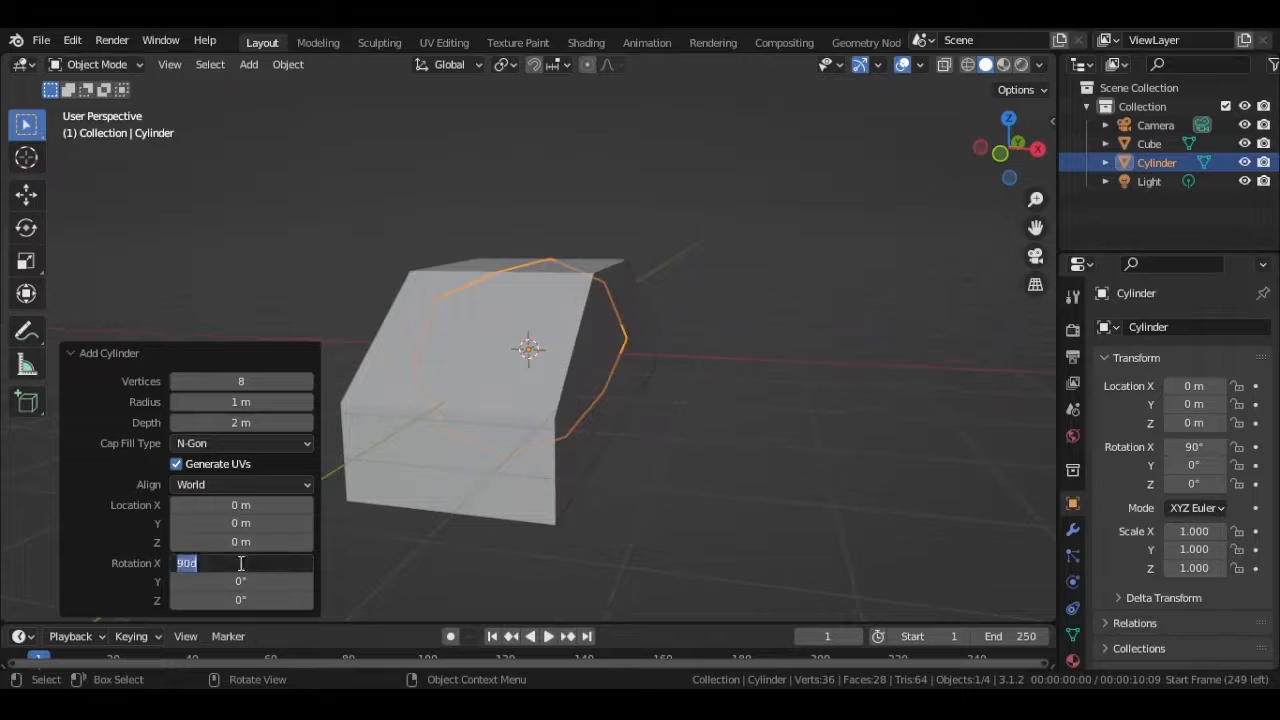
text(0)
key(Return)
- Set the cylinder's Y rotation to 90° so its flat caps face the sides of the car
click(182, 581)
text(90)
key(Return)
middle_drag(565, 492, 470, 478)
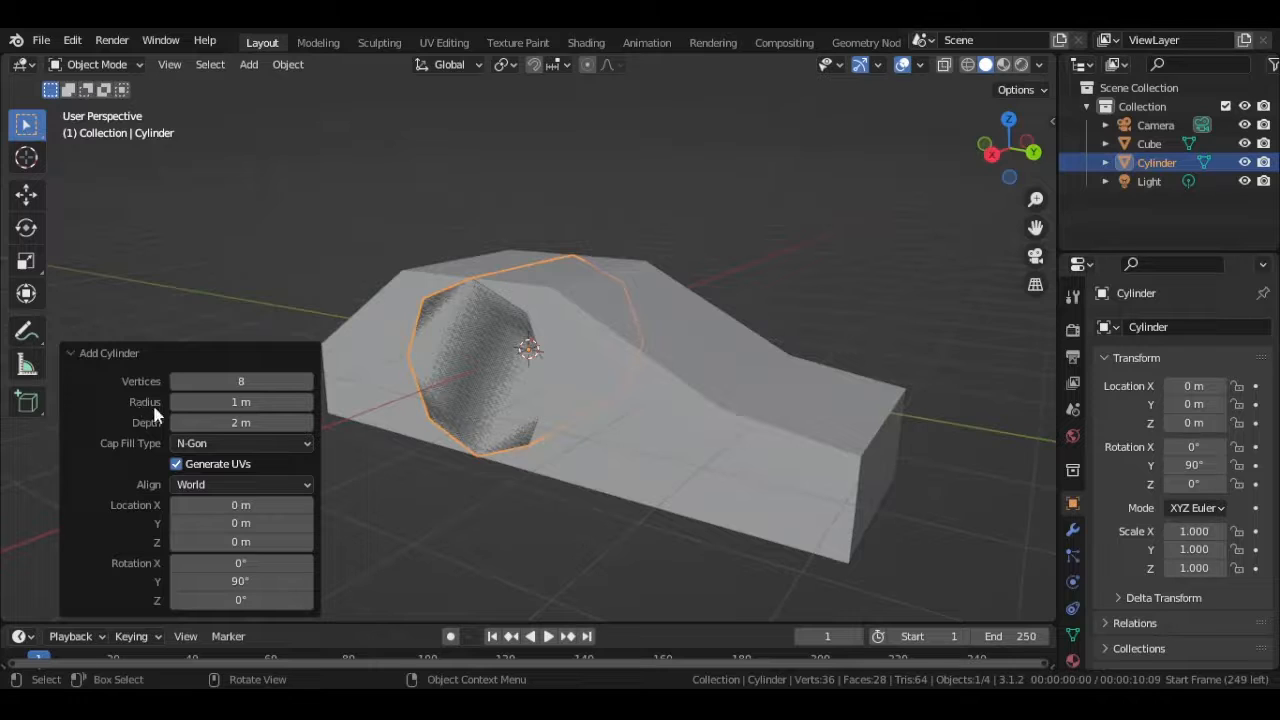
- Reduce the cylinder's radius to about 0.39 m and set its depth to 0.3 m
drag(201, 400, 35, 421)
mouse_move(570, 462)
middle_down()
mouse_move(547, 462)
mouse_move(566, 460)
middle_up()
click(240, 423)
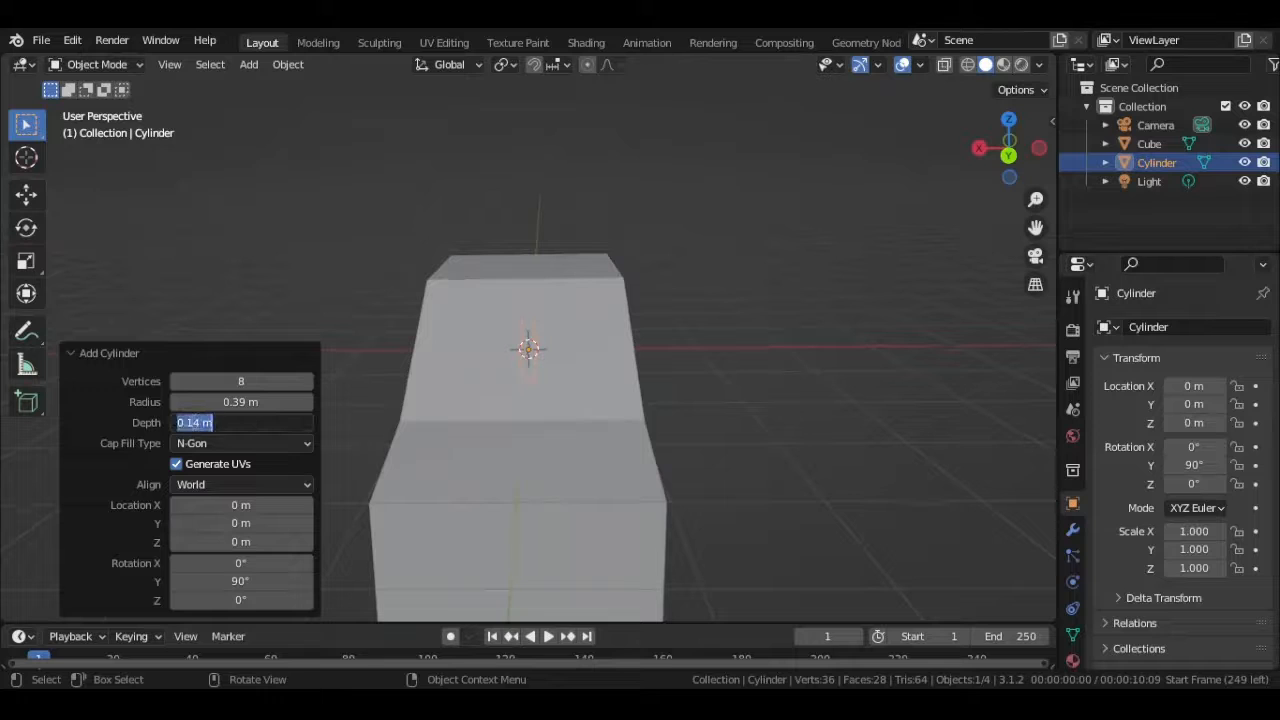
drag(186, 423, 212, 430)
text(3)
key(Return)
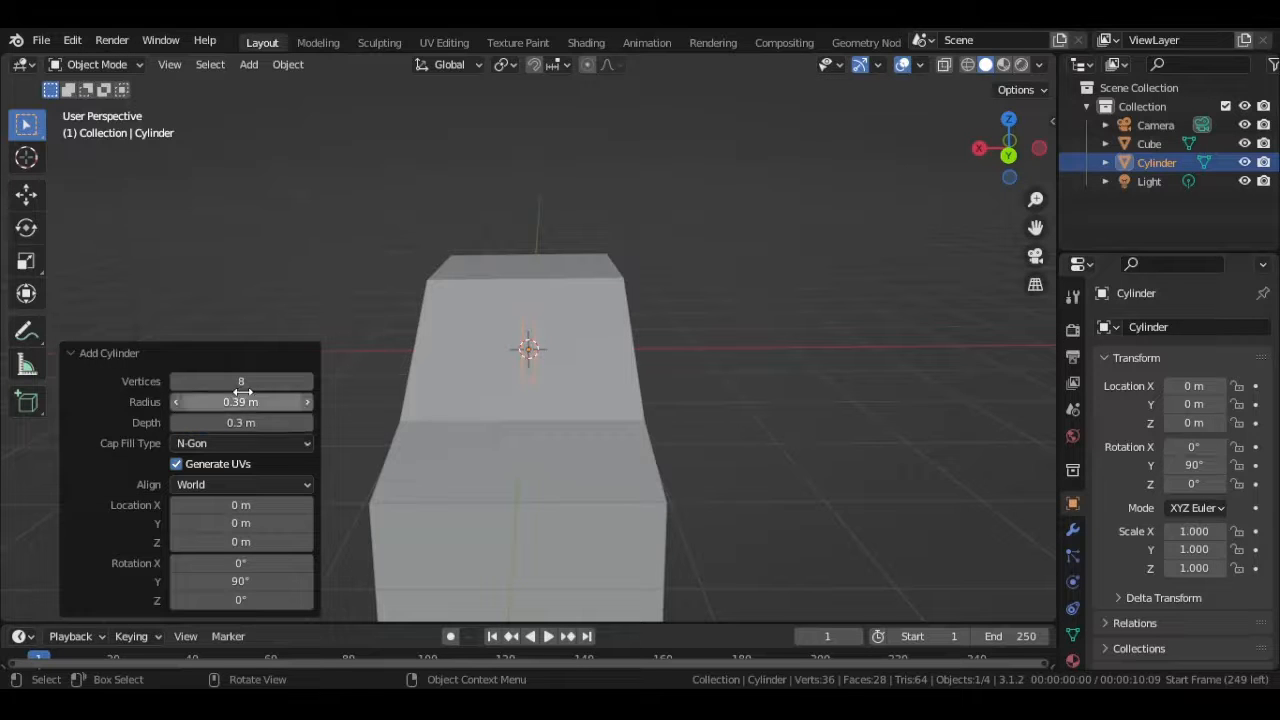
- Set the cylinder's radius to 0.5 m, judging the wheel size against the car's side profile
middle_drag(384, 402, 536, 387)
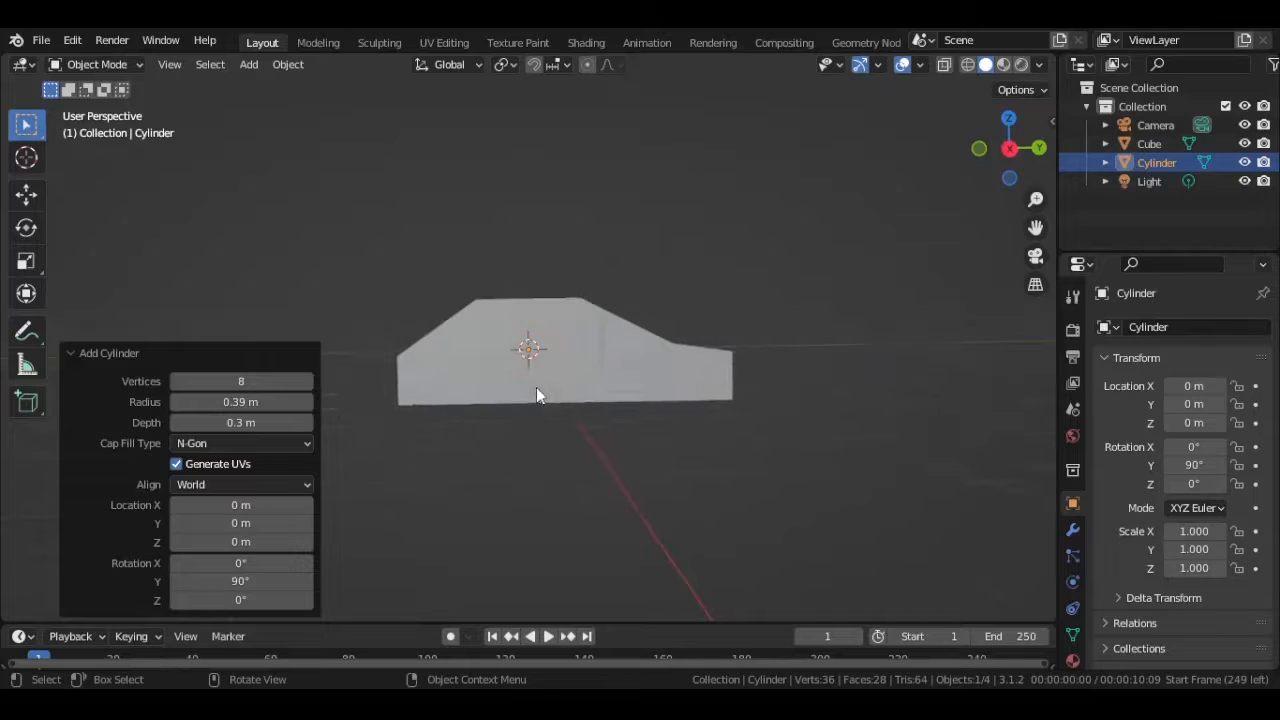
drag(232, 402, 252, 404)
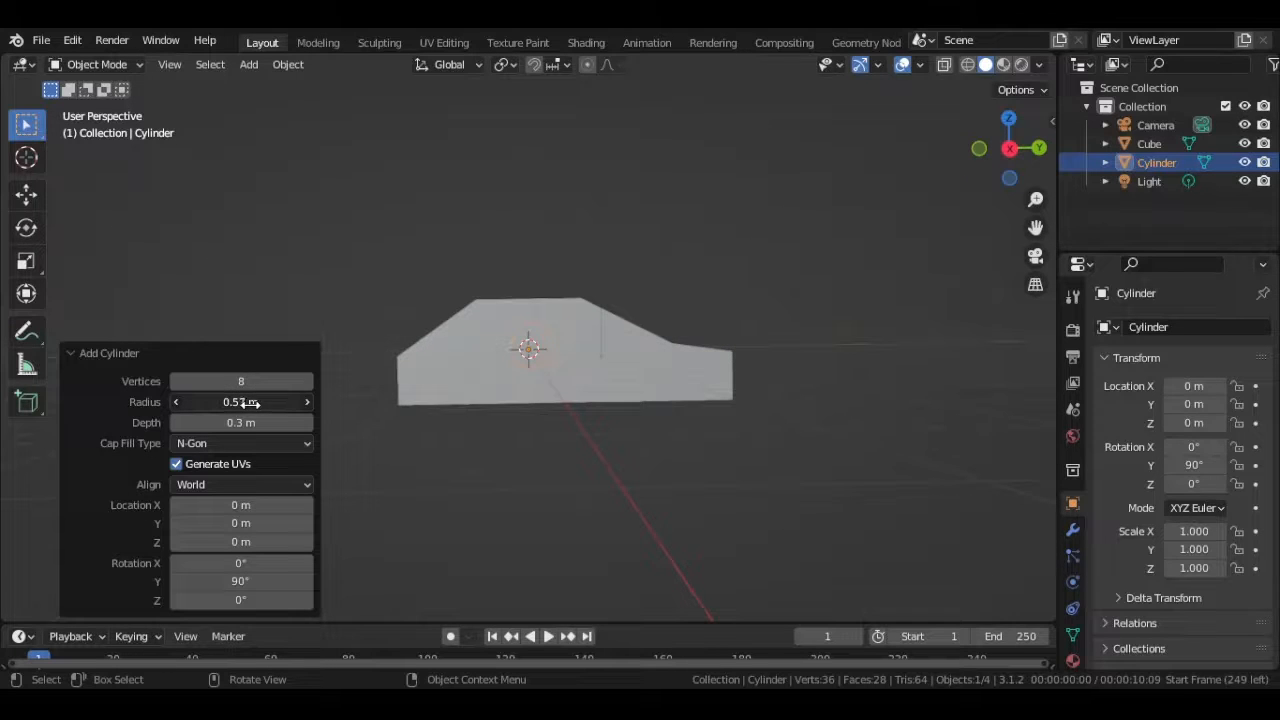
click(219, 401)
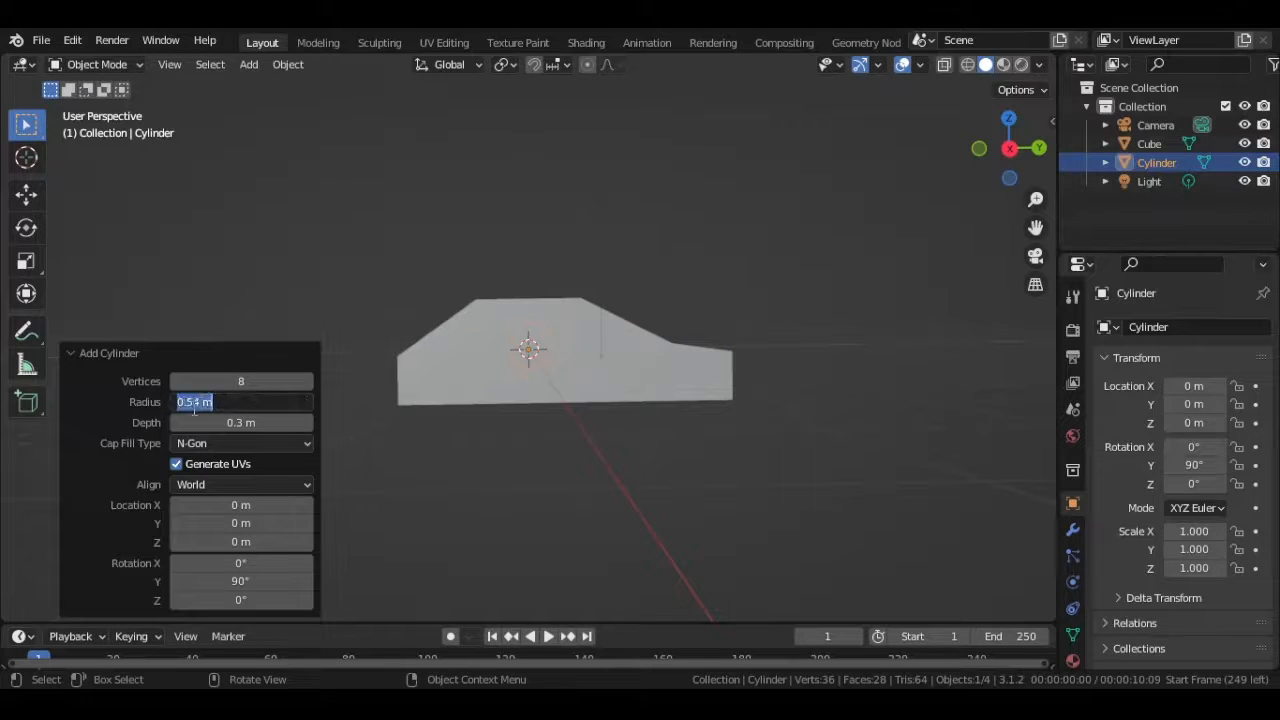
text(0.5)
key(Return)
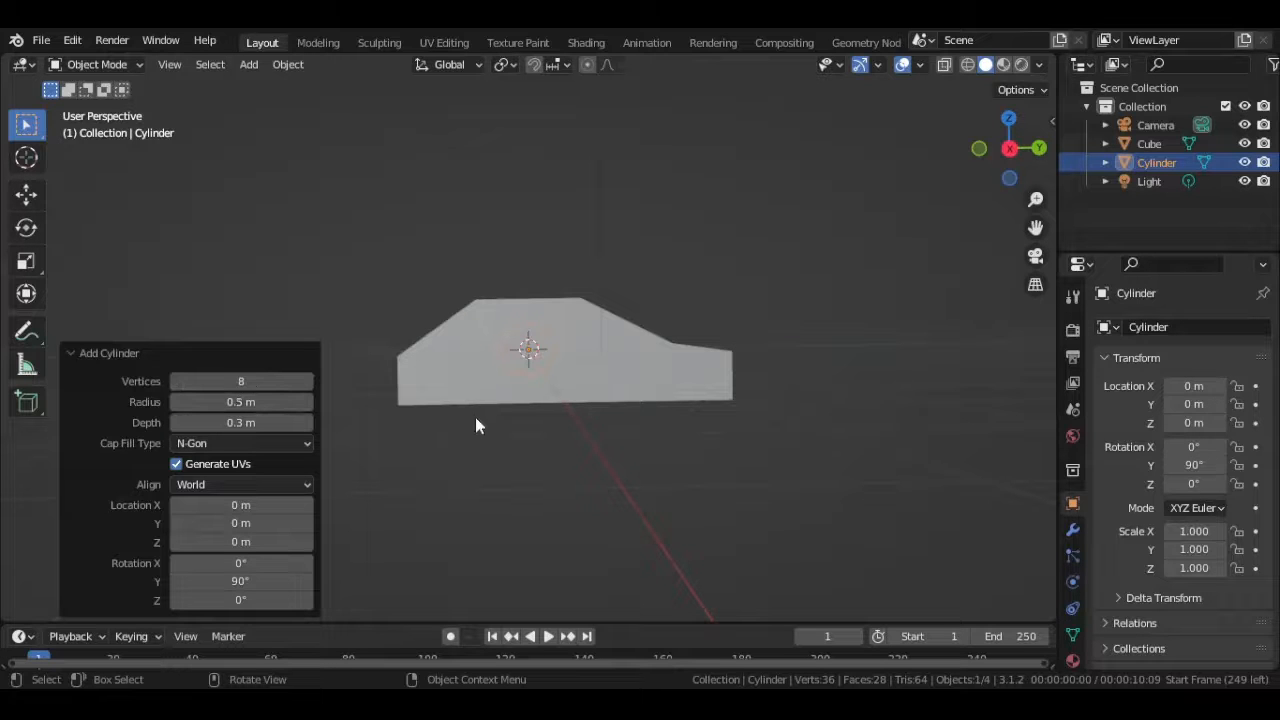
click(900, 230)
middle_drag(797, 286, 631, 369)
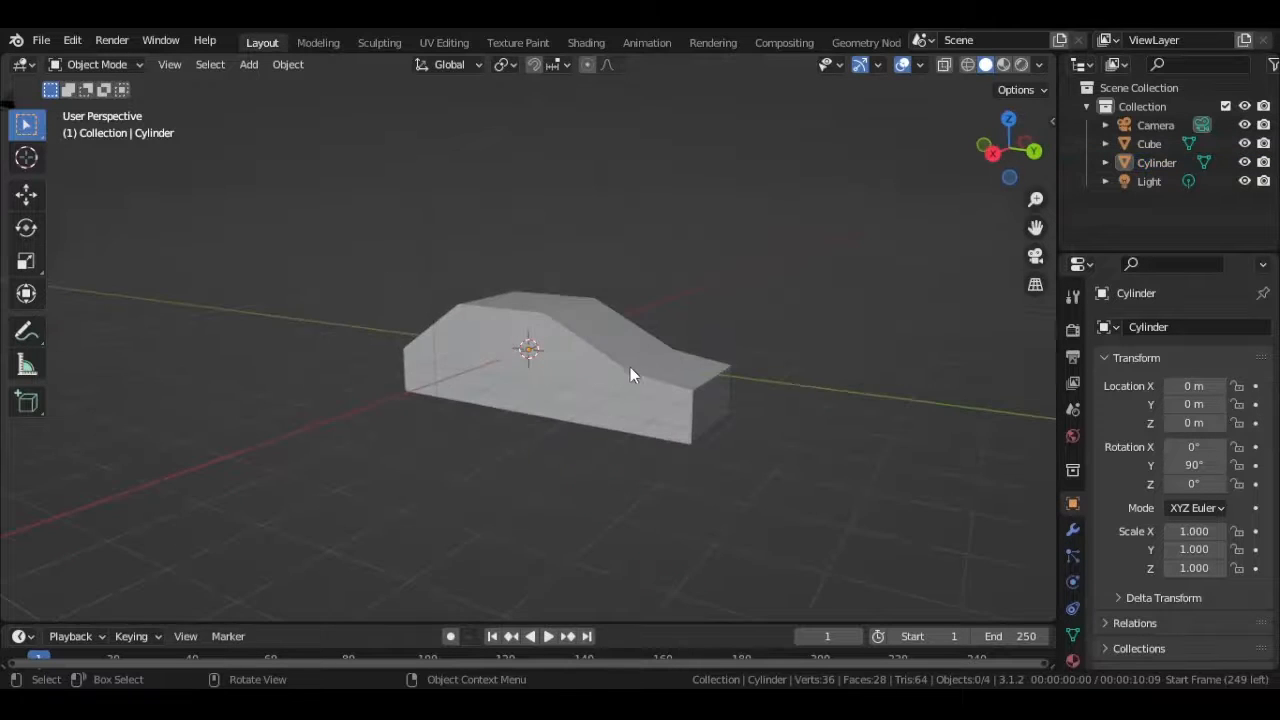
scroll(517, 364, up, 6)
scroll(569, 388, up, 2)
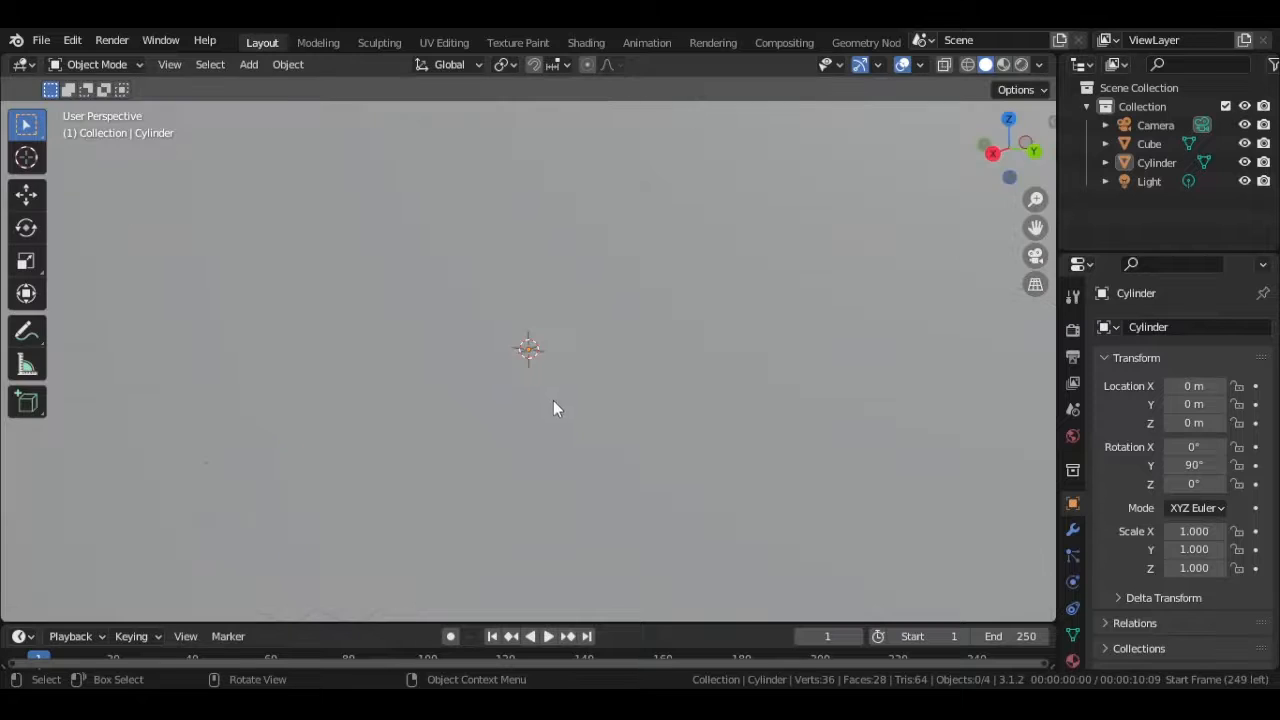
middle_drag(553, 400, 448, 349)
drag(448, 348, 527, 355)
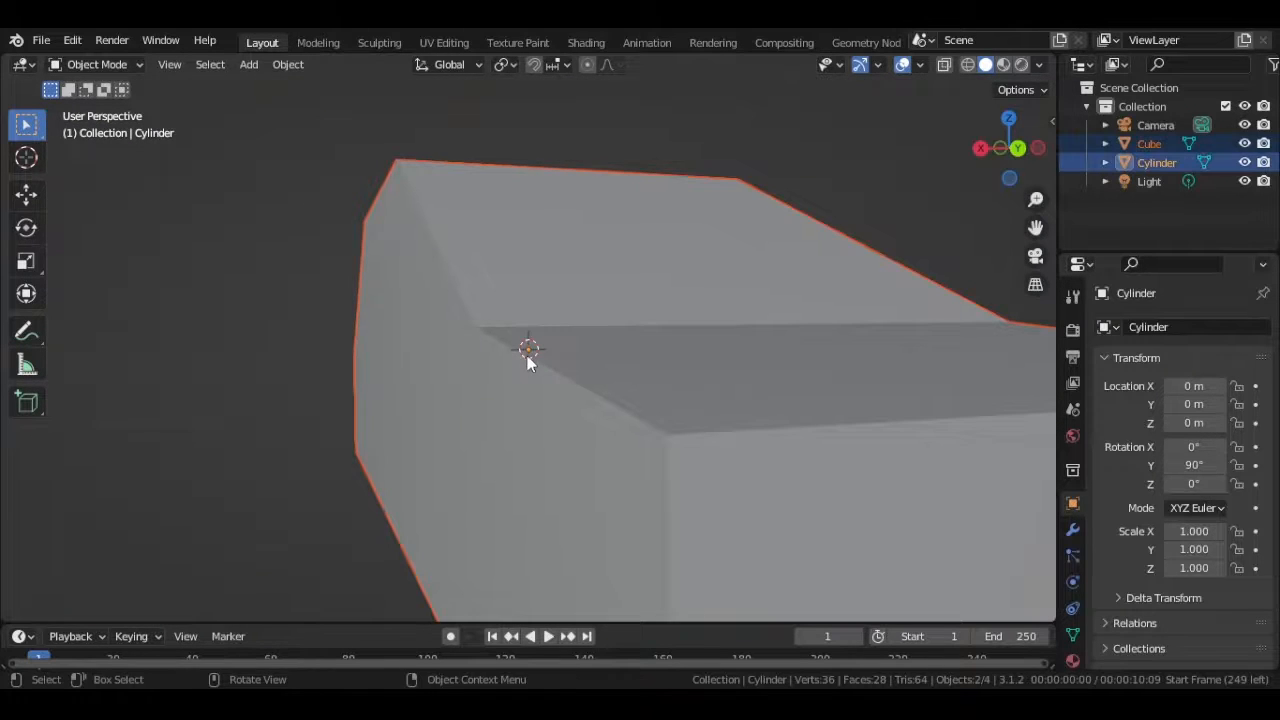
click(530, 352)
middle_drag(530, 352, 524, 364)
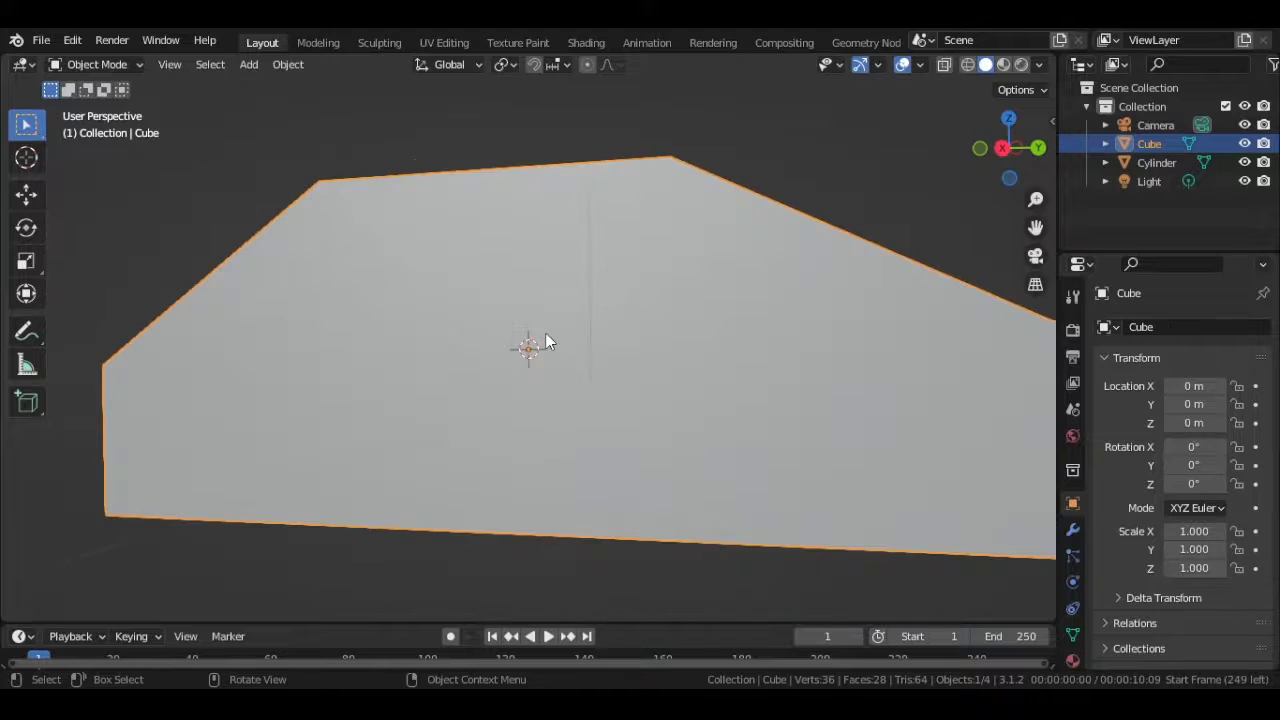
- Select the wheel cylinder hidden inside the body and move it down about 0.88 m along Z
click(545, 332)
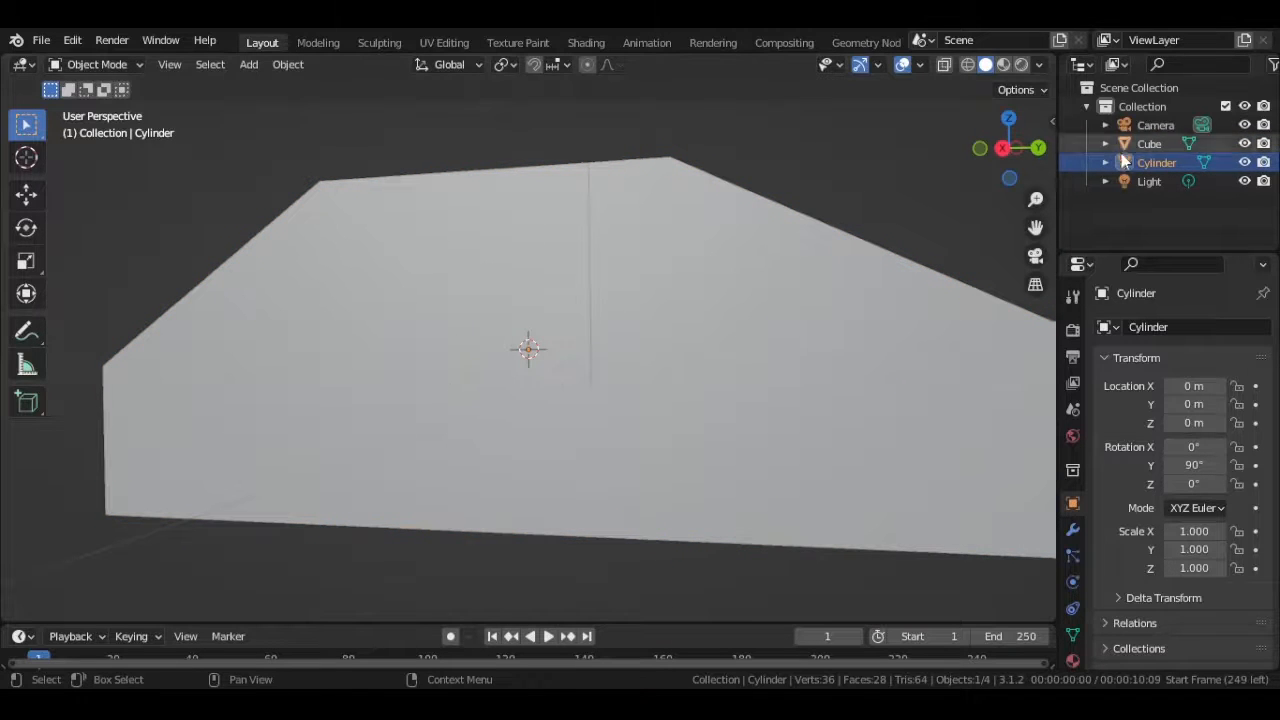
scroll(611, 323, down, 5)
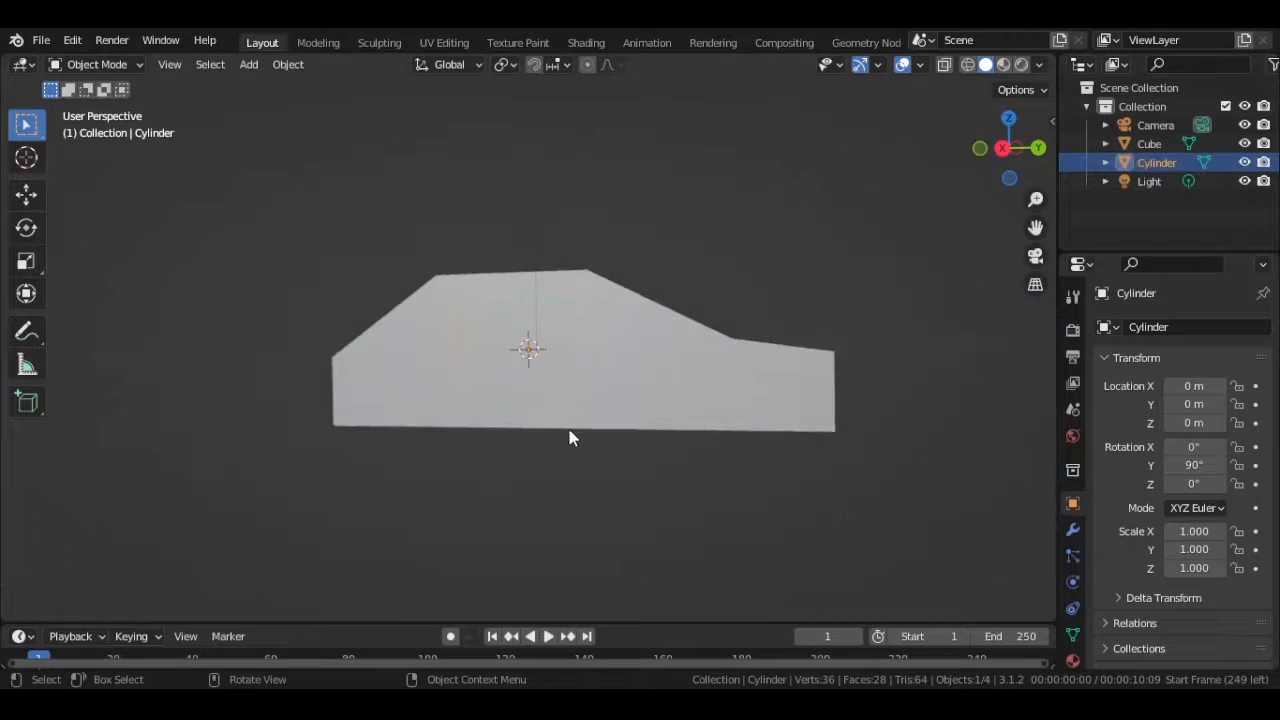
middle_drag(571, 437, 391, 434)
key(g)
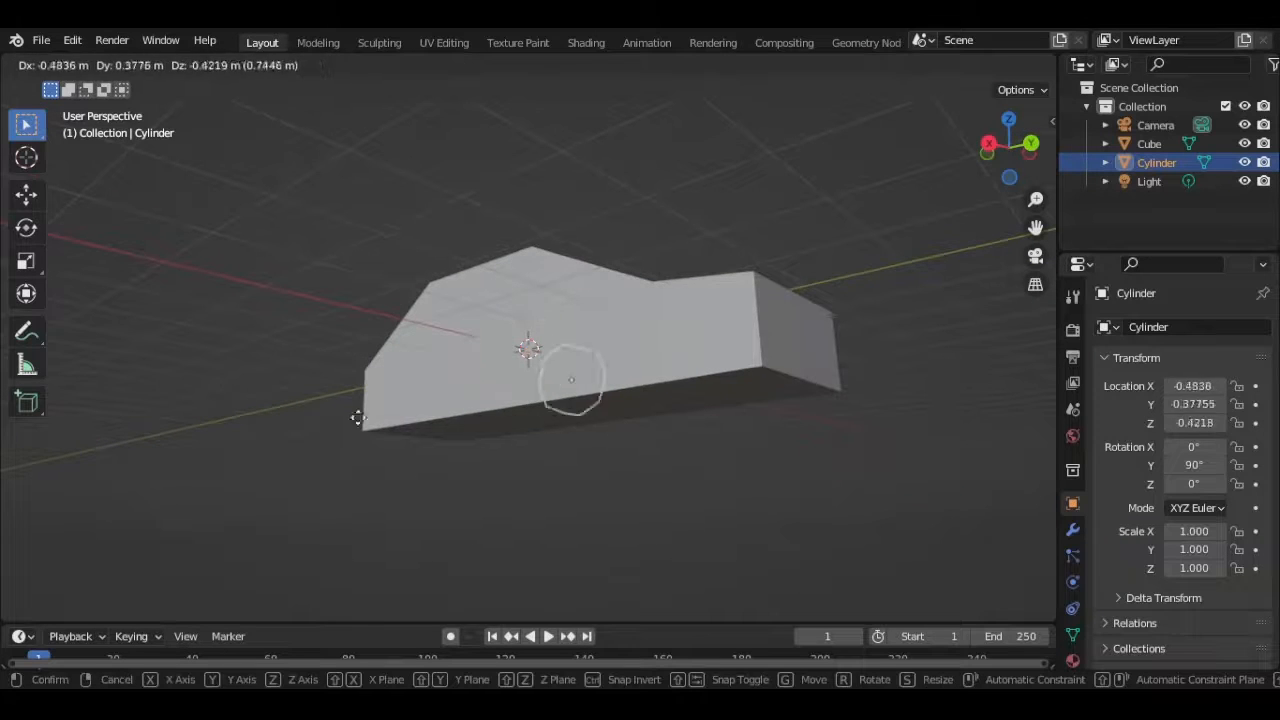
key(z)
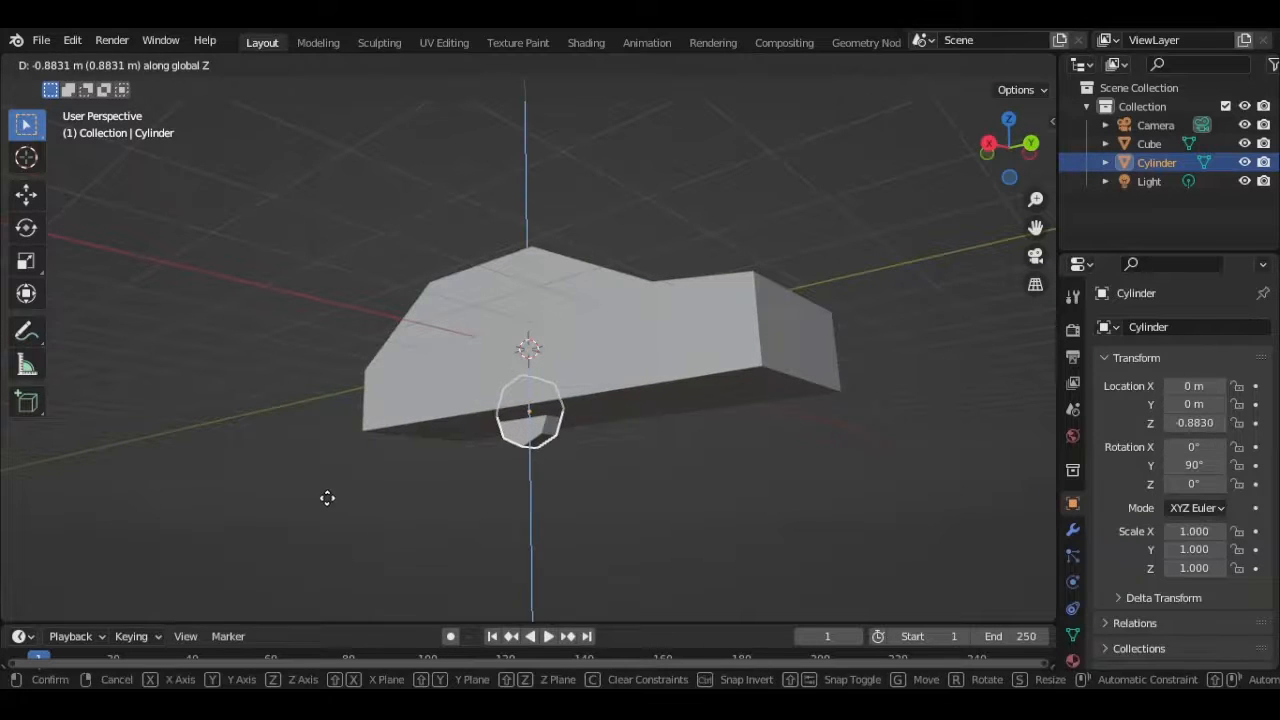
click(327, 497)
- From the back orthographic view, move the wheel about 0.94 m along X to the side edge of the body
middle_drag(516, 458, 557, 462)
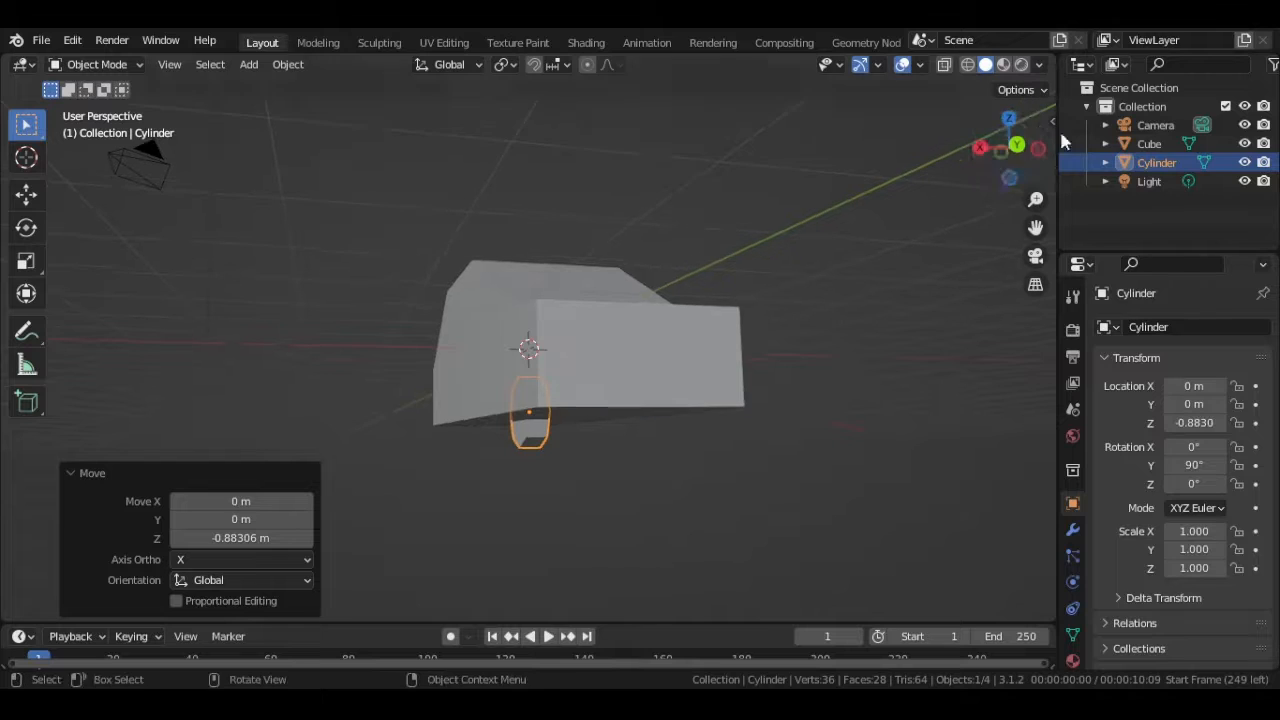
click(1016, 147)
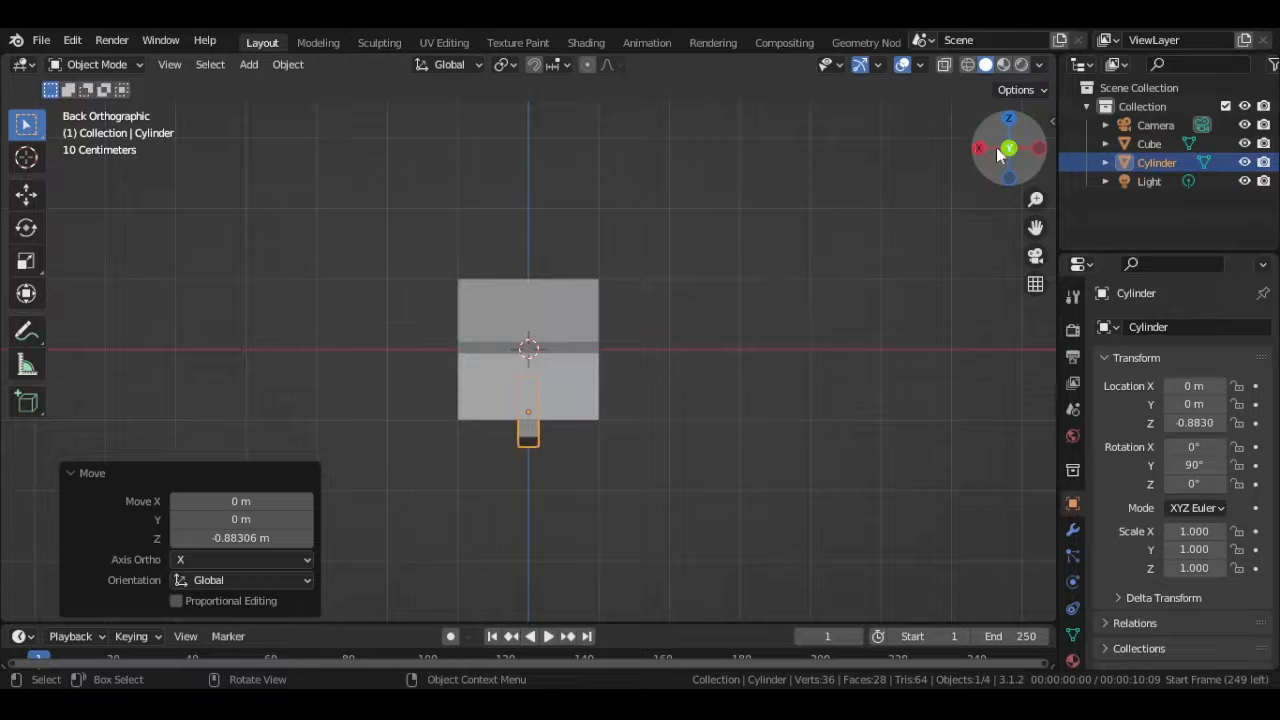
key(g)
right_click(614, 393)
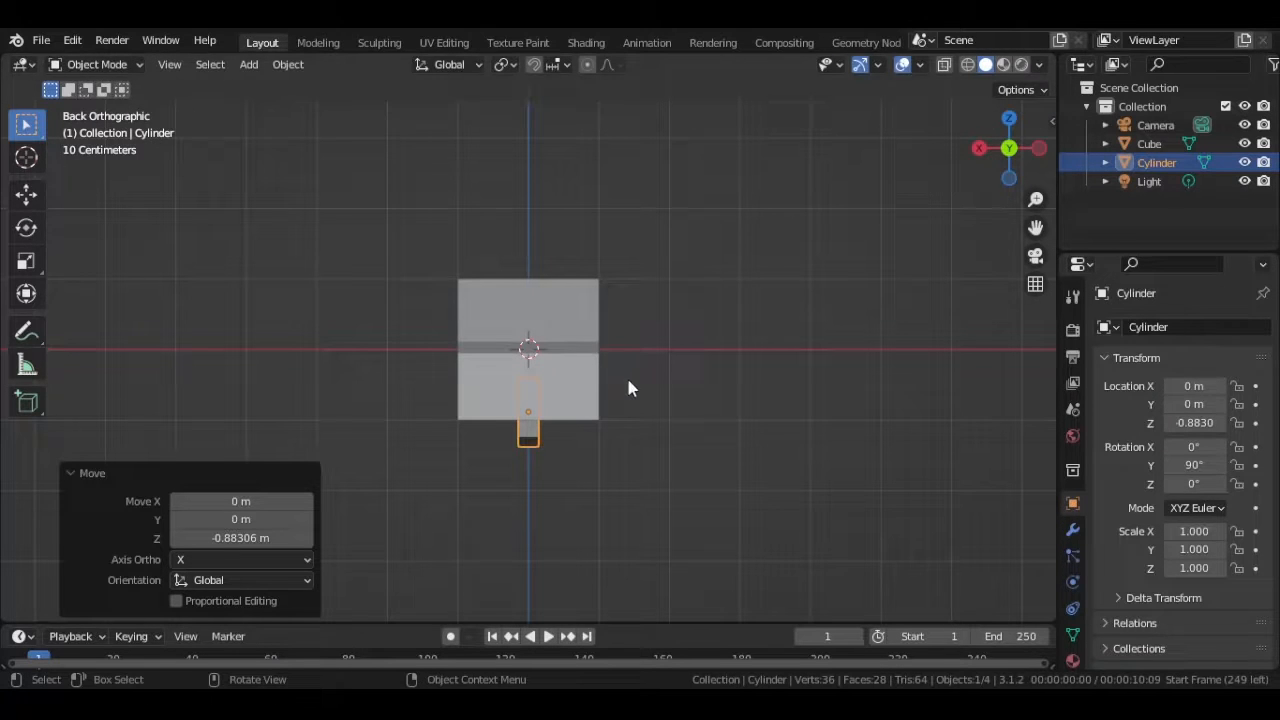
drag(1005, 153, 986, 227)
click(1009, 149)
key(g)
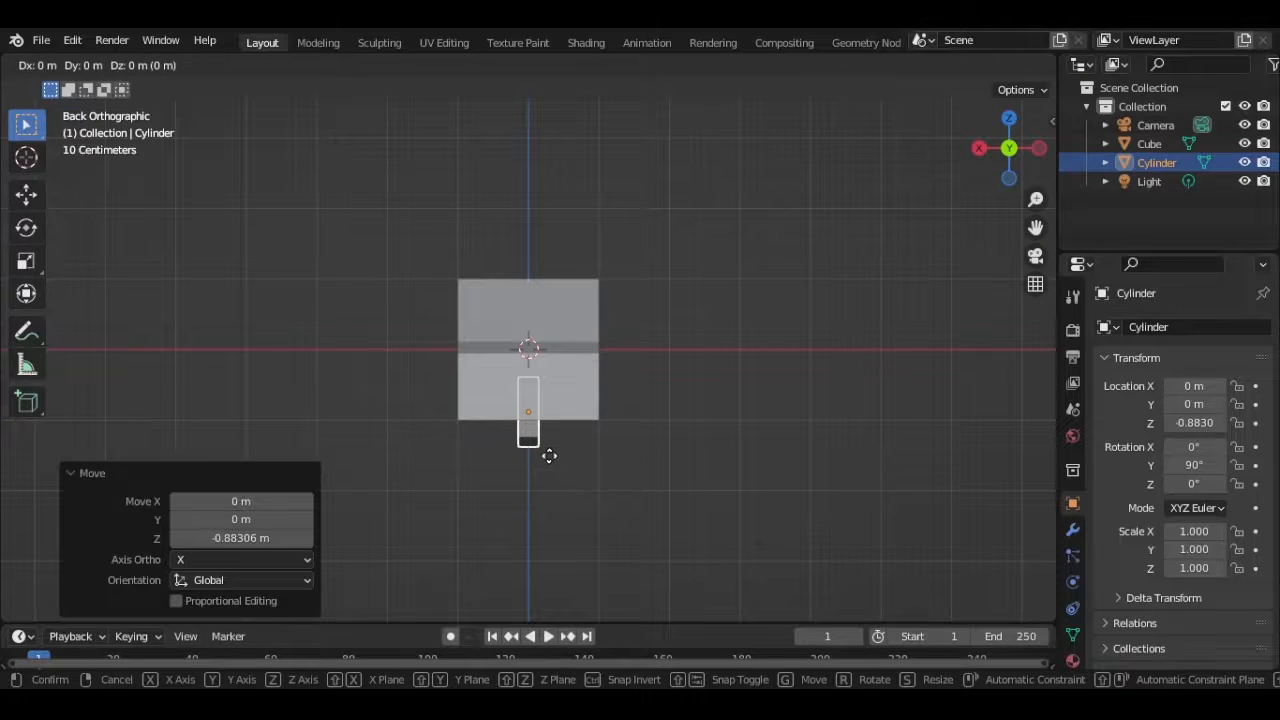
key(x)
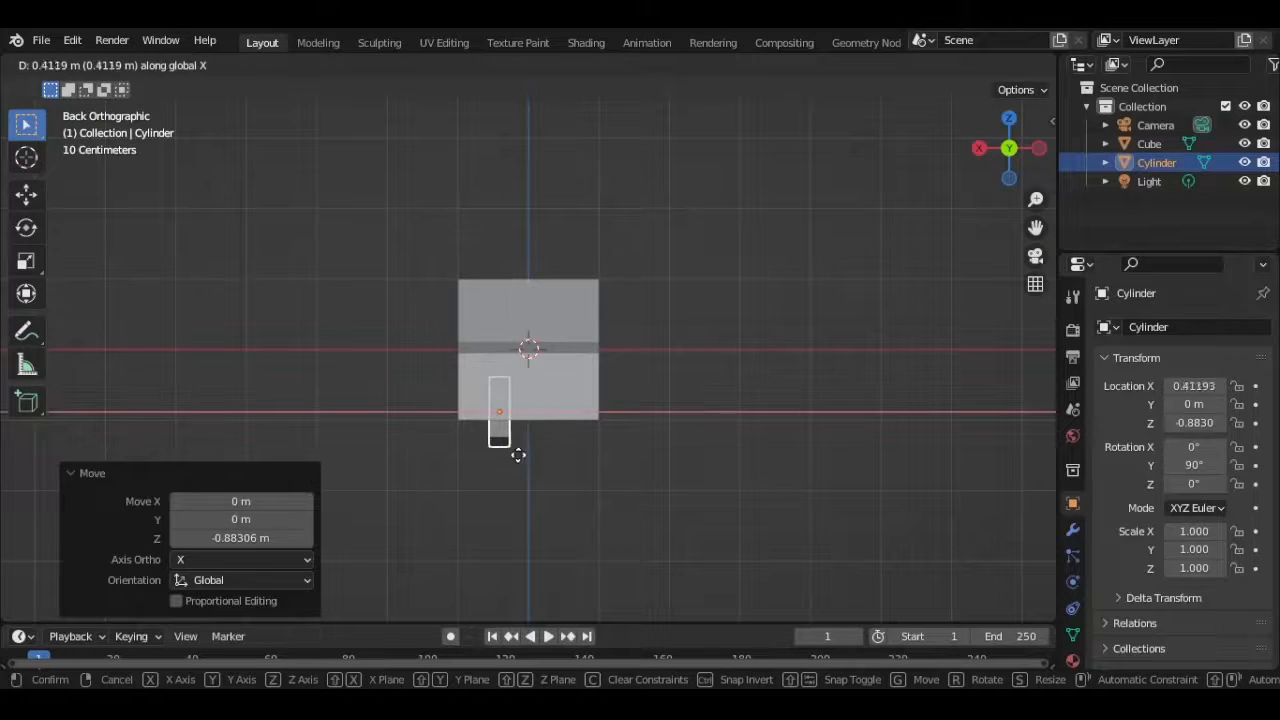
click(481, 458)
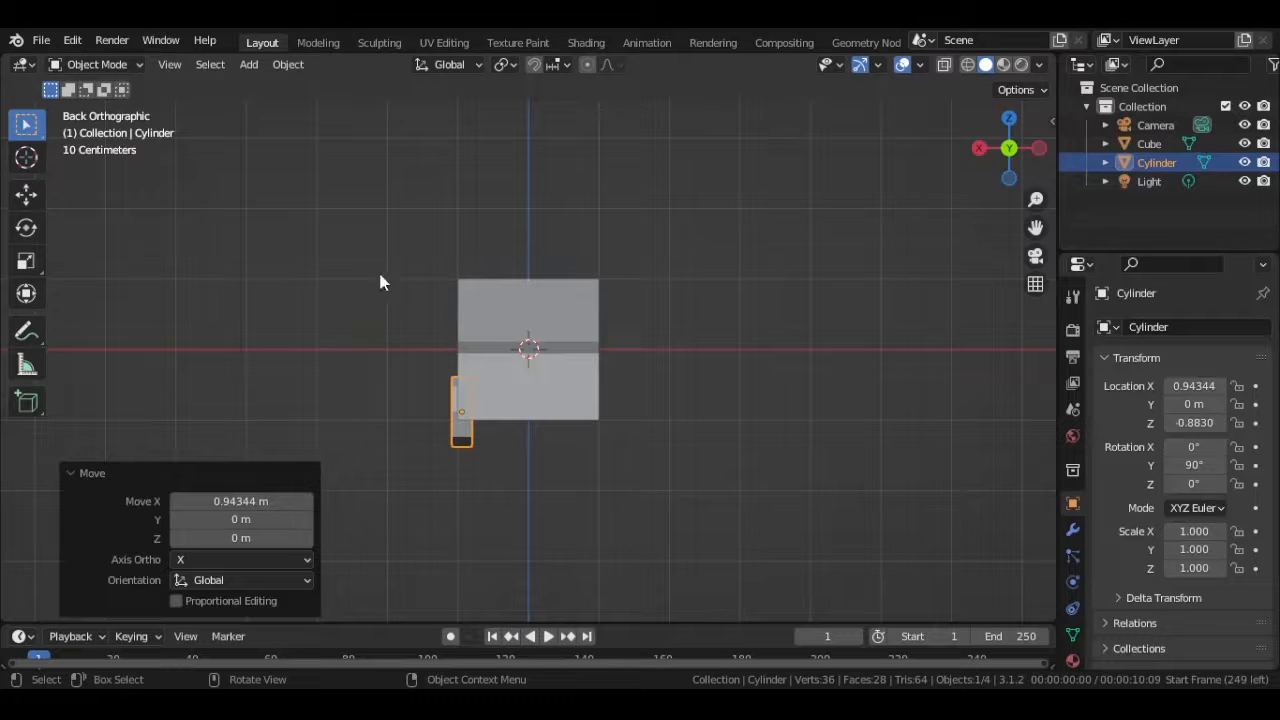
- Move the wheel about -1.39 m along Y toward the rear of the car
middle_drag(461, 425, 582, 427)
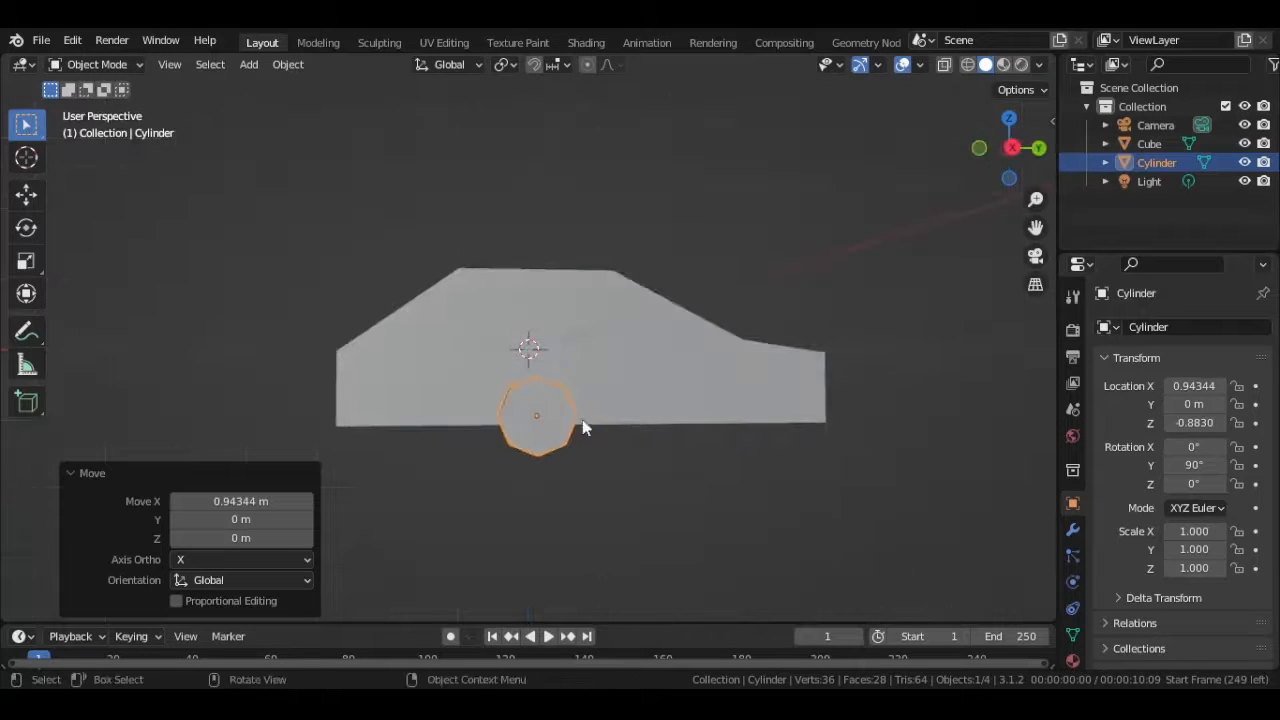
key(g)
key(y)
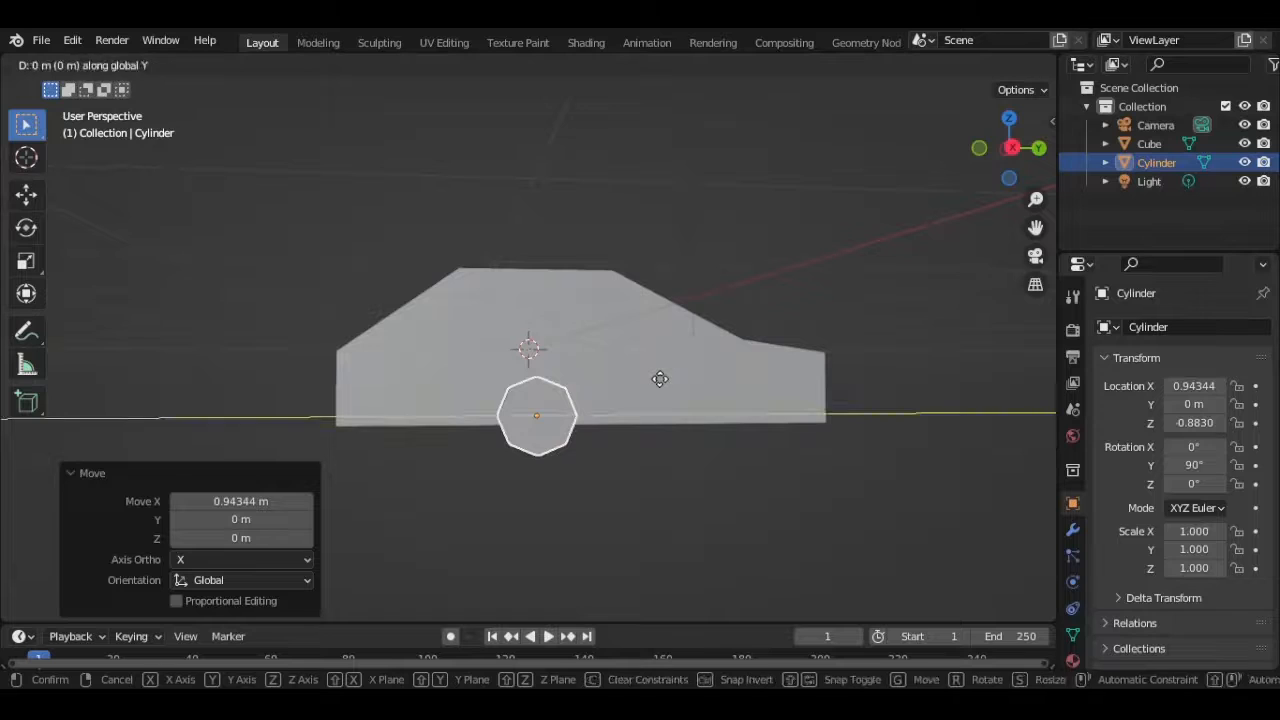
click(552, 377)
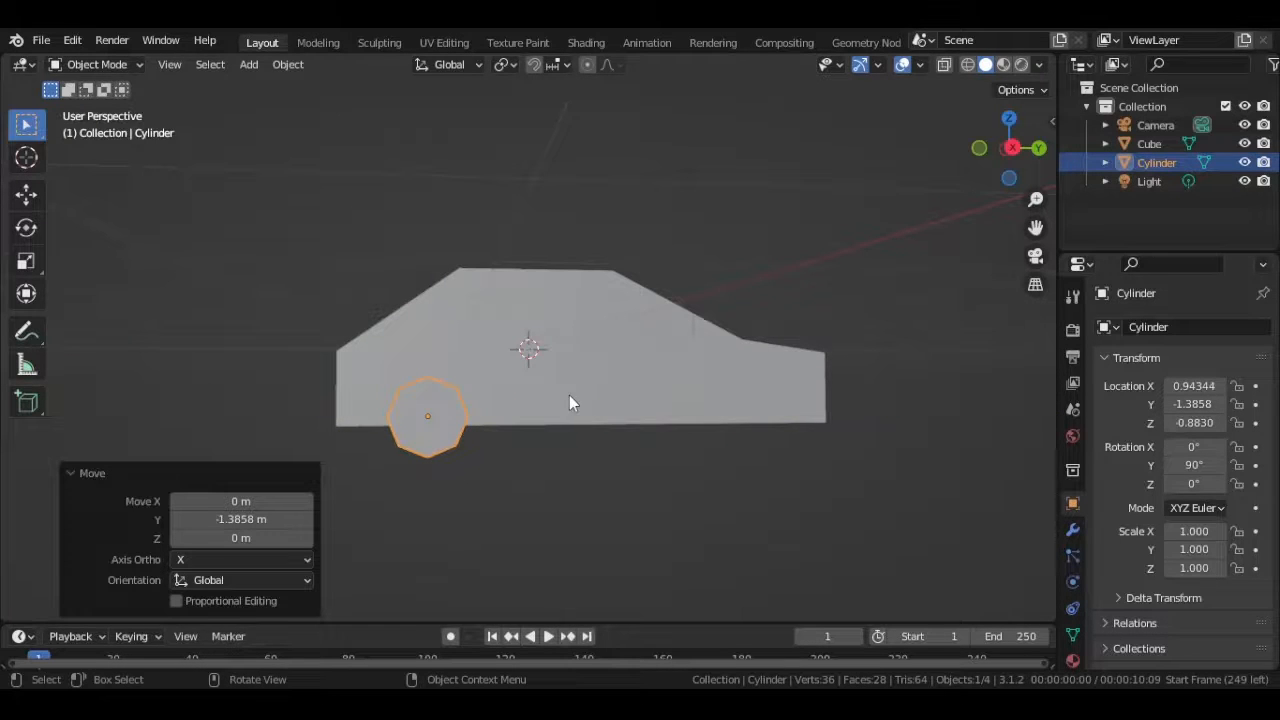
- Add a Mirror modifier to the wheel with the Cube body as its mirror object
click(1072, 530)
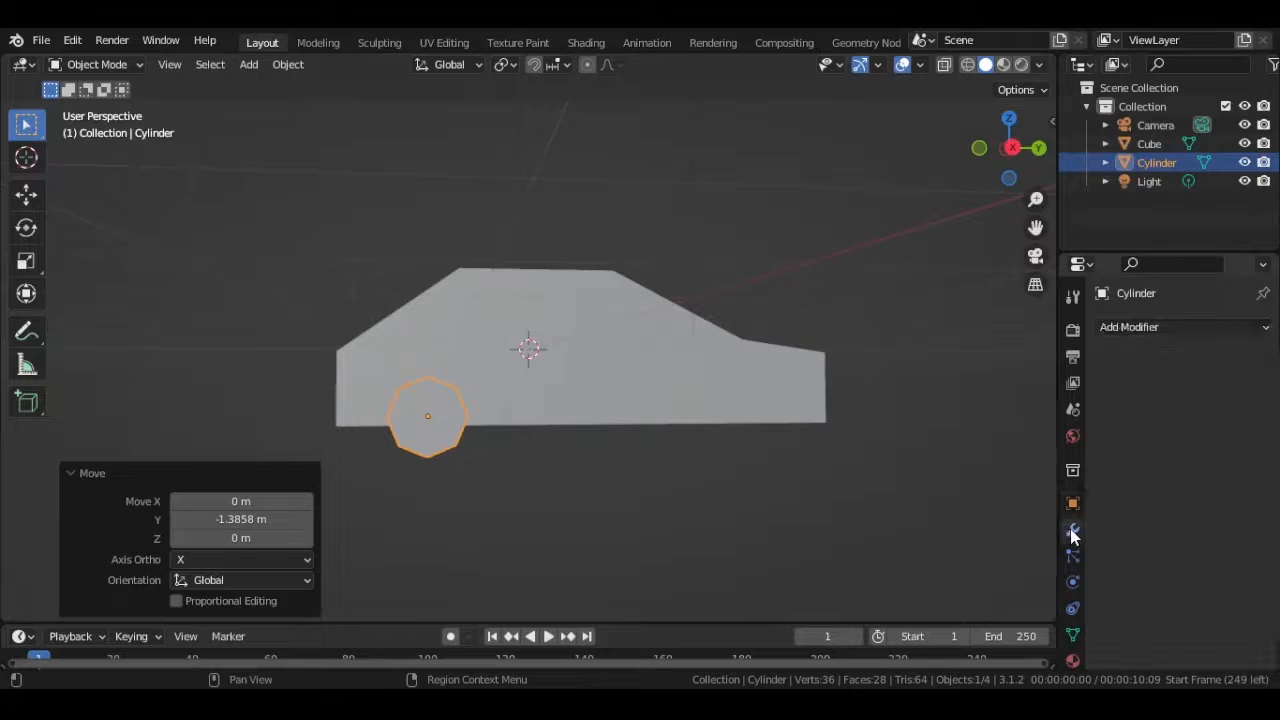
click(1178, 330)
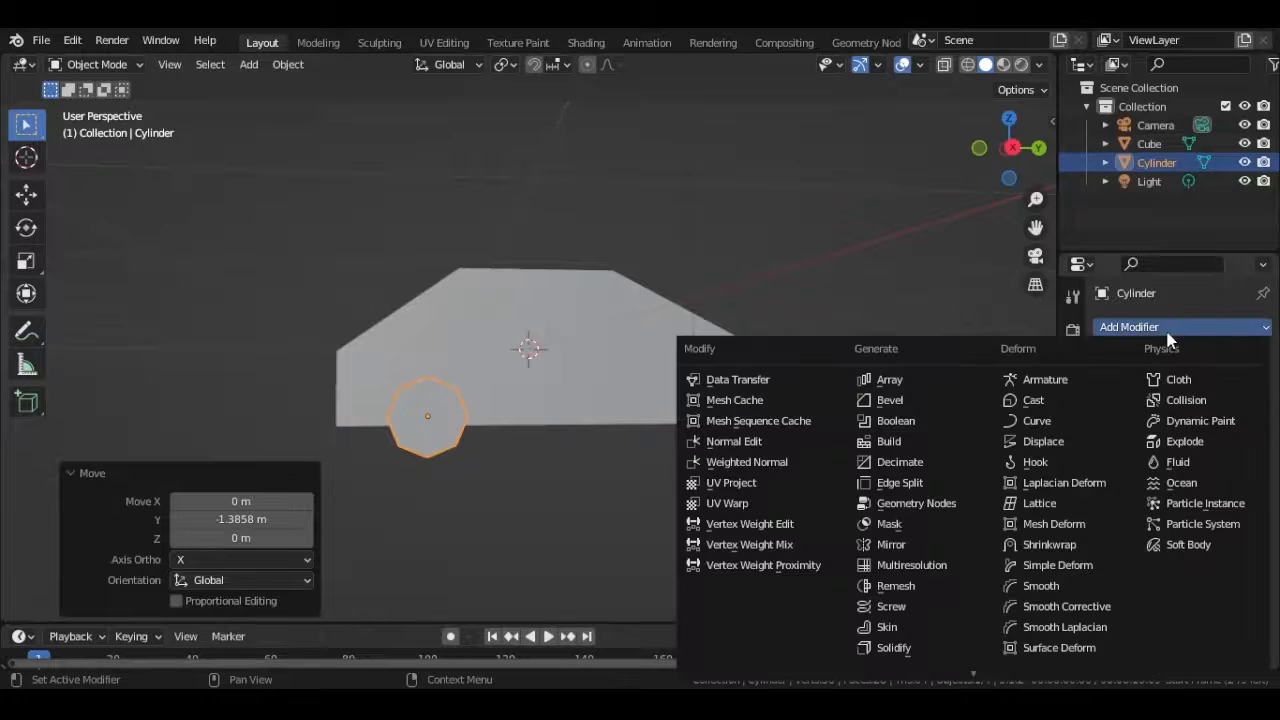
click(906, 541)
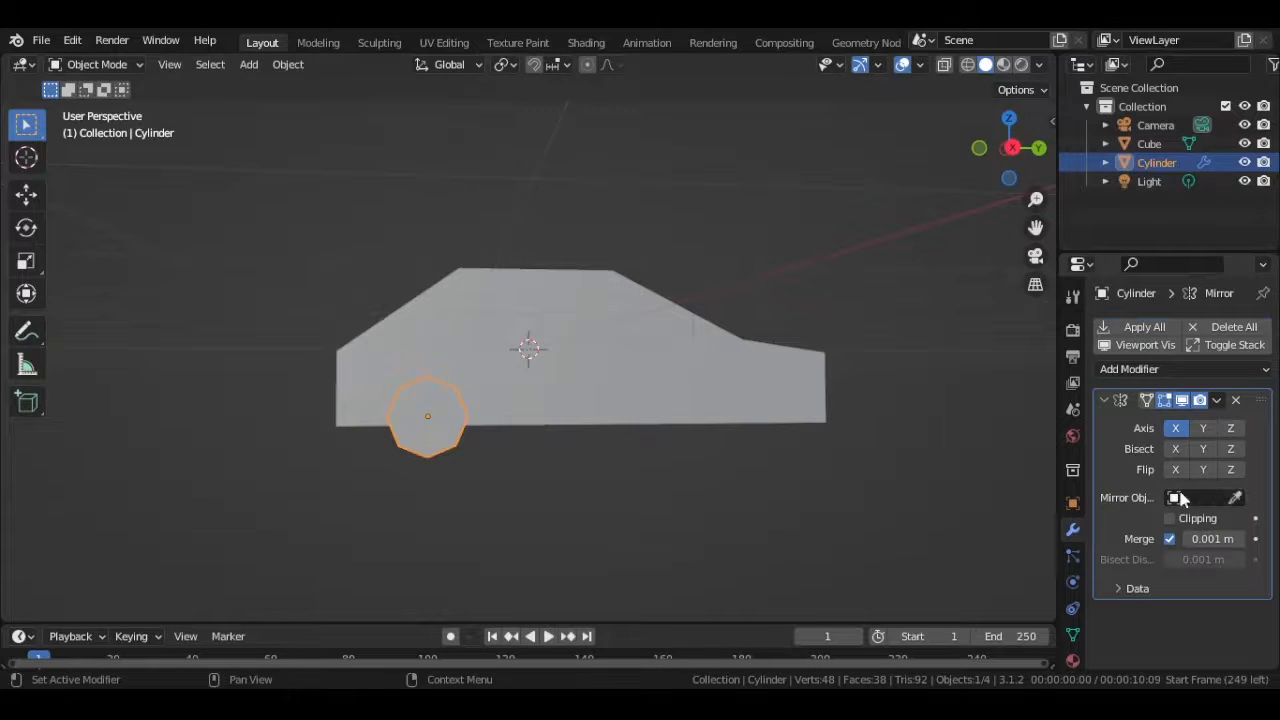
click(1236, 498)
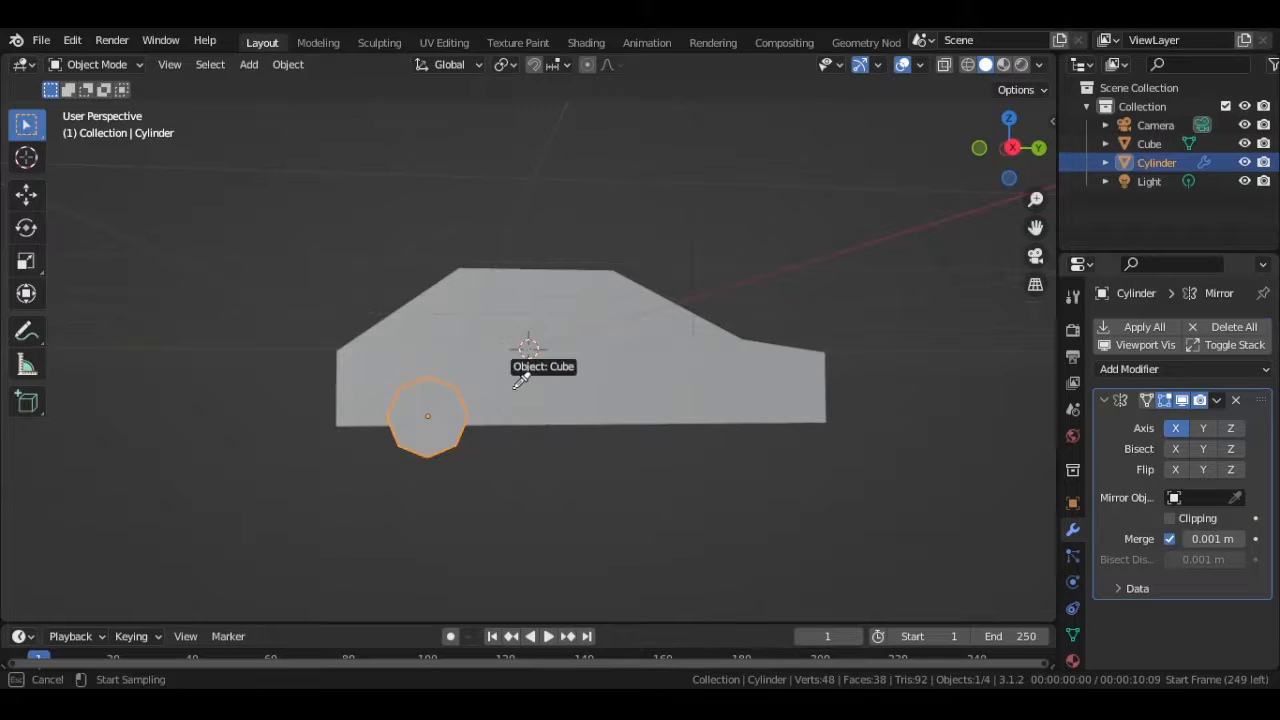
click(516, 386)
middle_drag(514, 388, 498, 410)
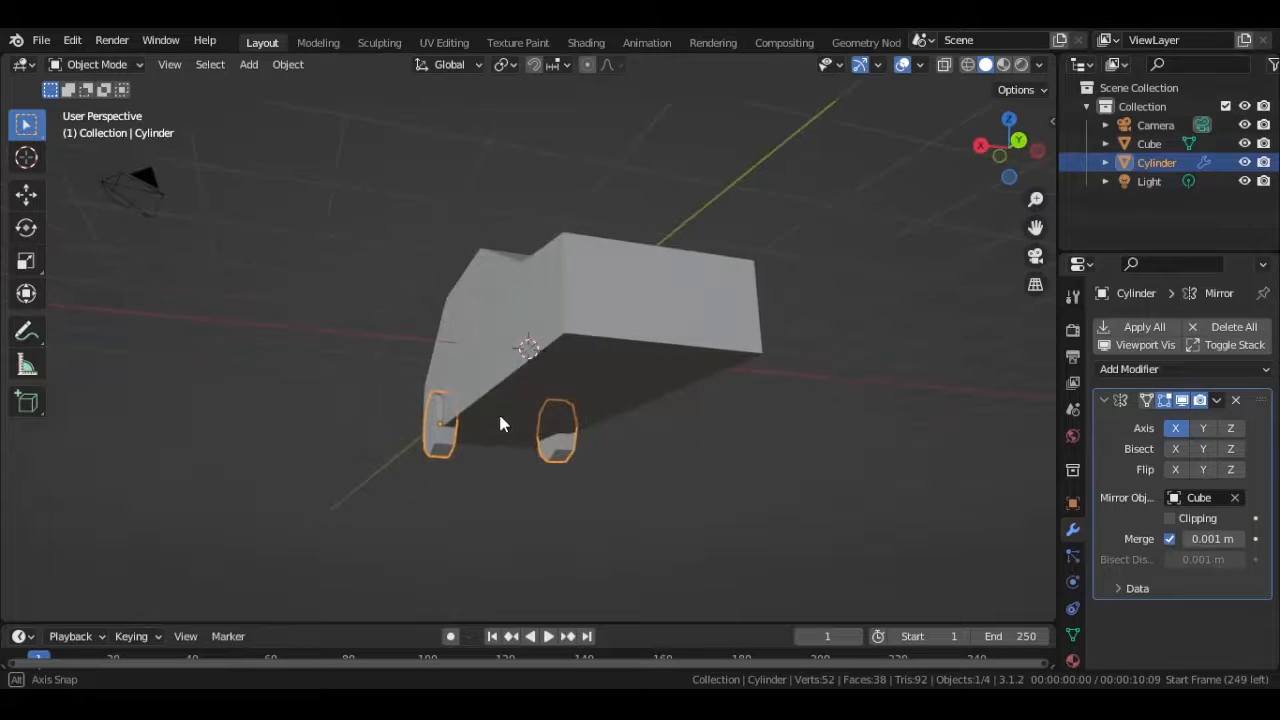
- Enable the Y axis in addition to X for the wheel's mirroring and apply the Mirror modifier
click(1204, 428)
middle_drag(690, 452, 815, 458)
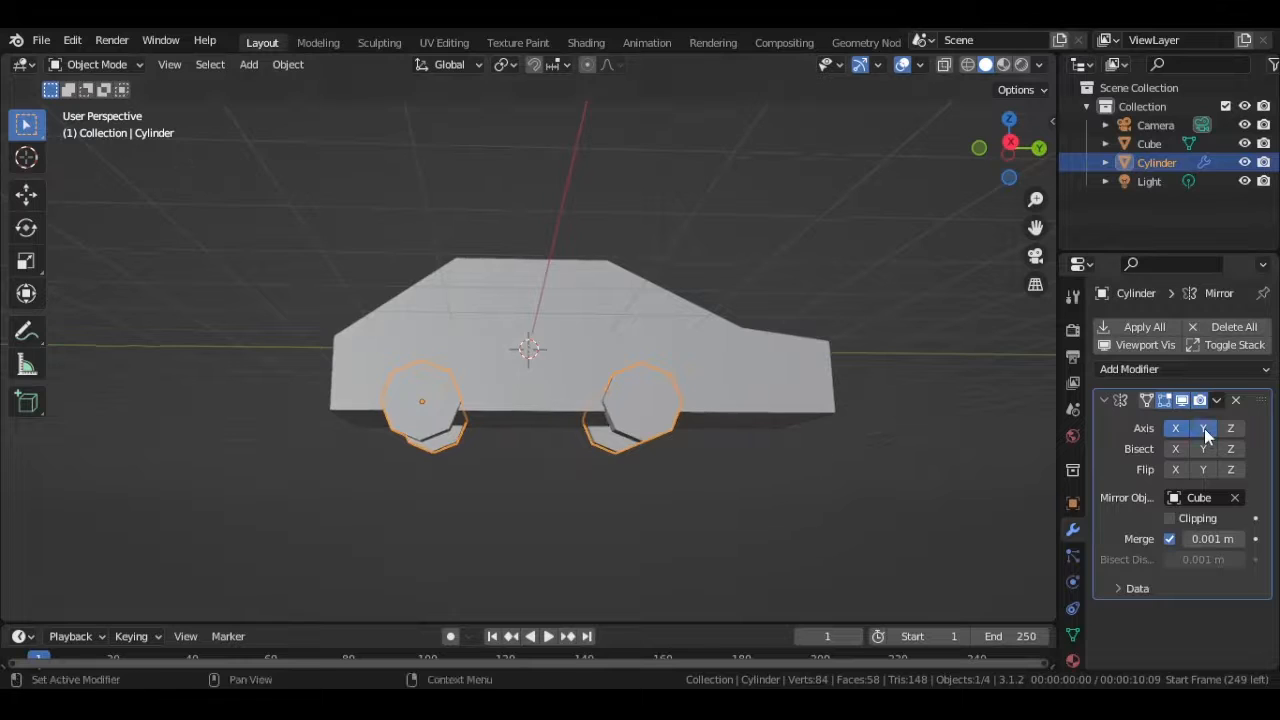
middle_drag(943, 466, 688, 450)
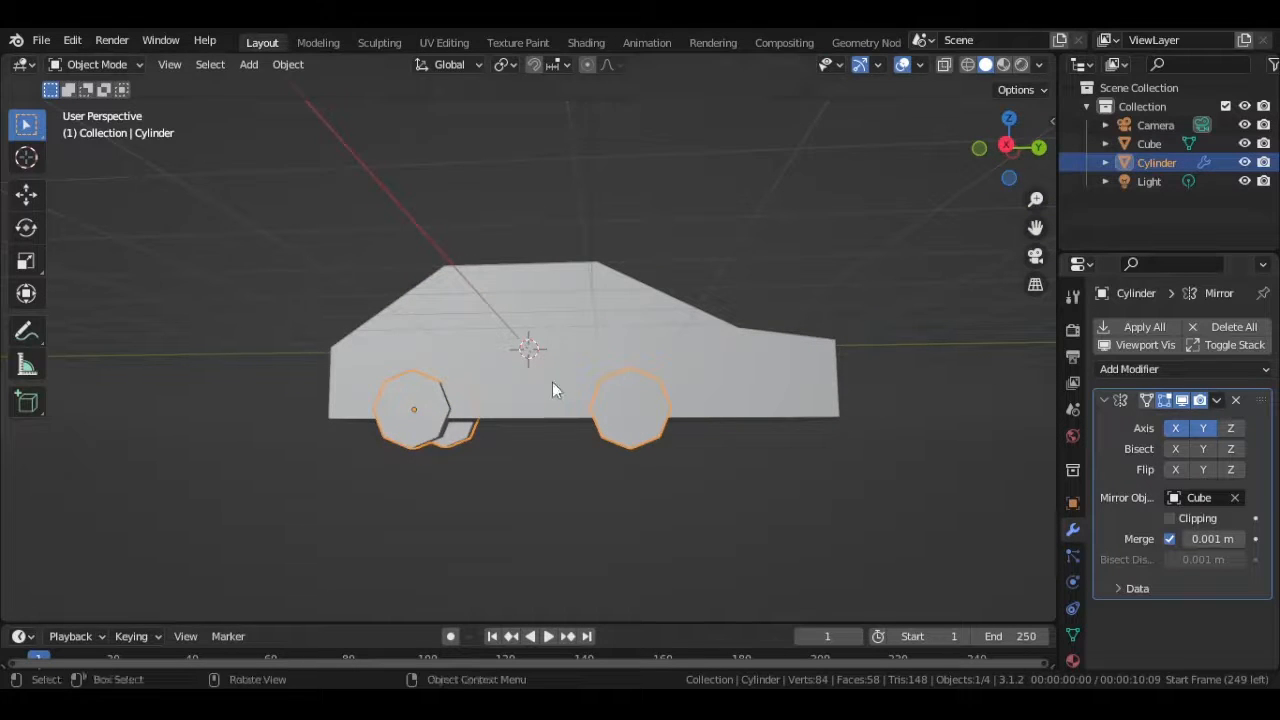
click(1218, 402)
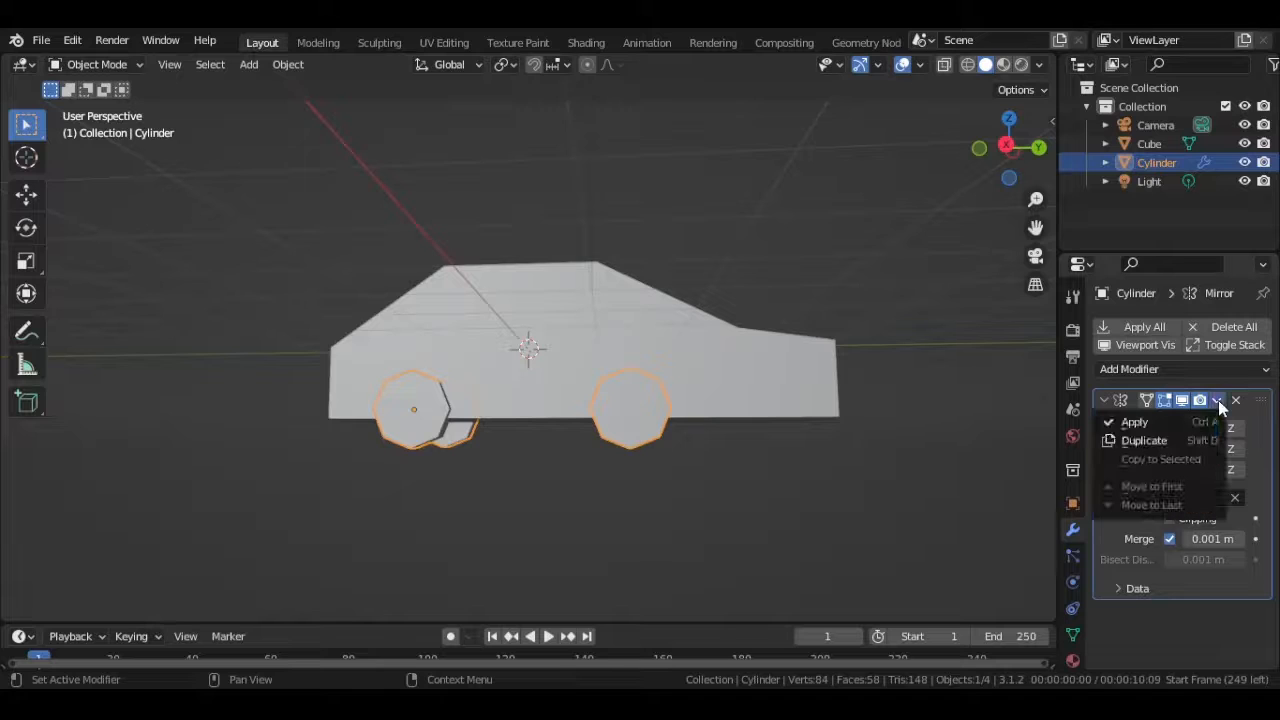
click(1131, 425)
middle_drag(570, 499, 569, 476)
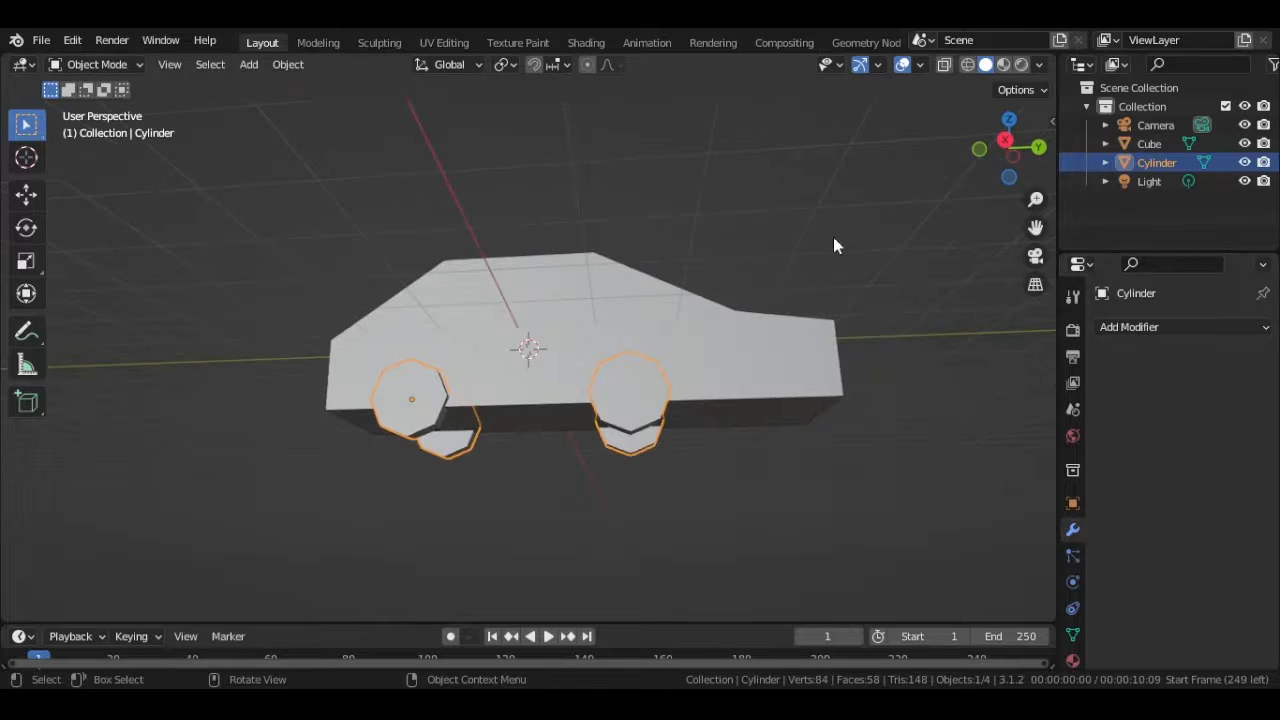
- Open the wheels object in Edit Mode and turn on X-ray display
click(757, 511)
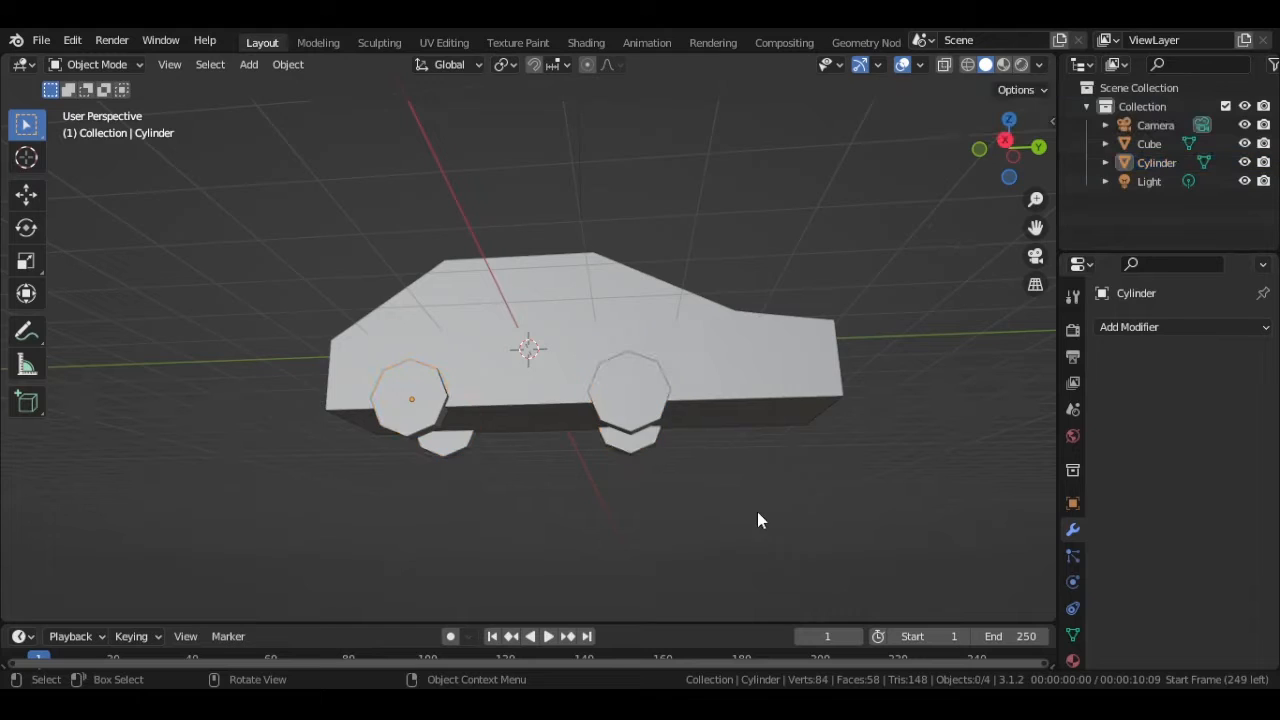
click(639, 410)
key(Tab)
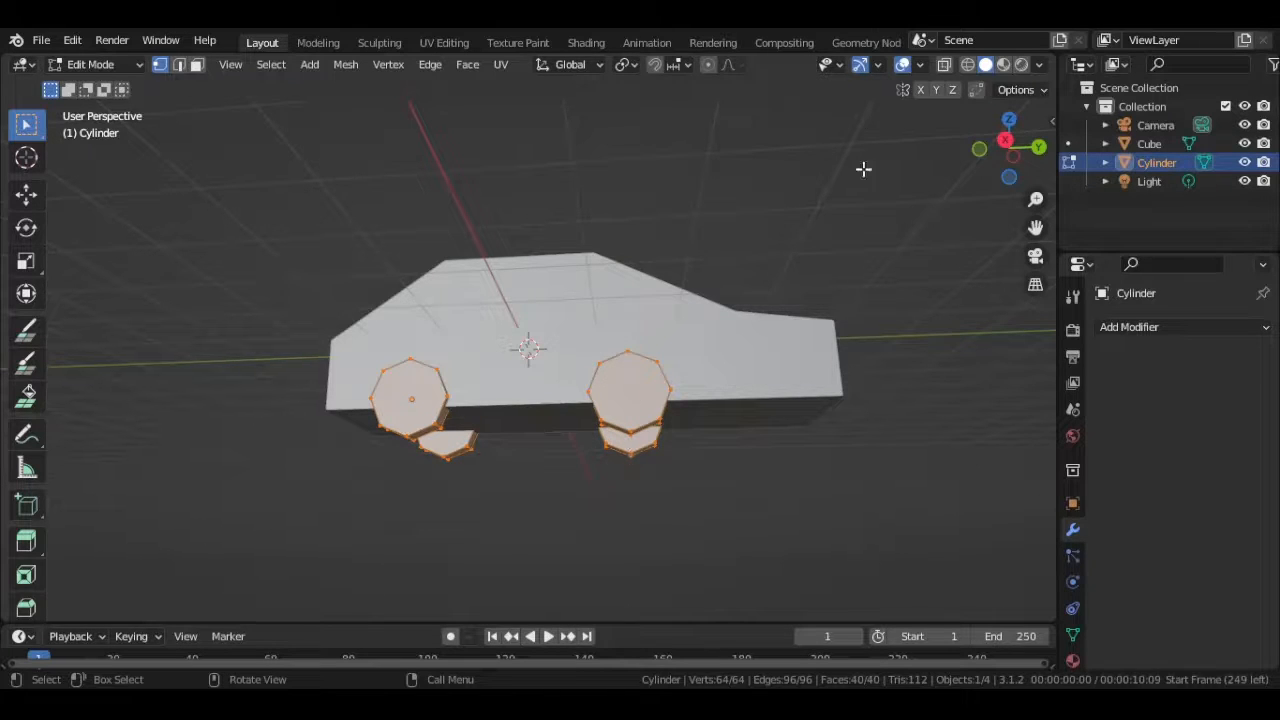
click(951, 65)
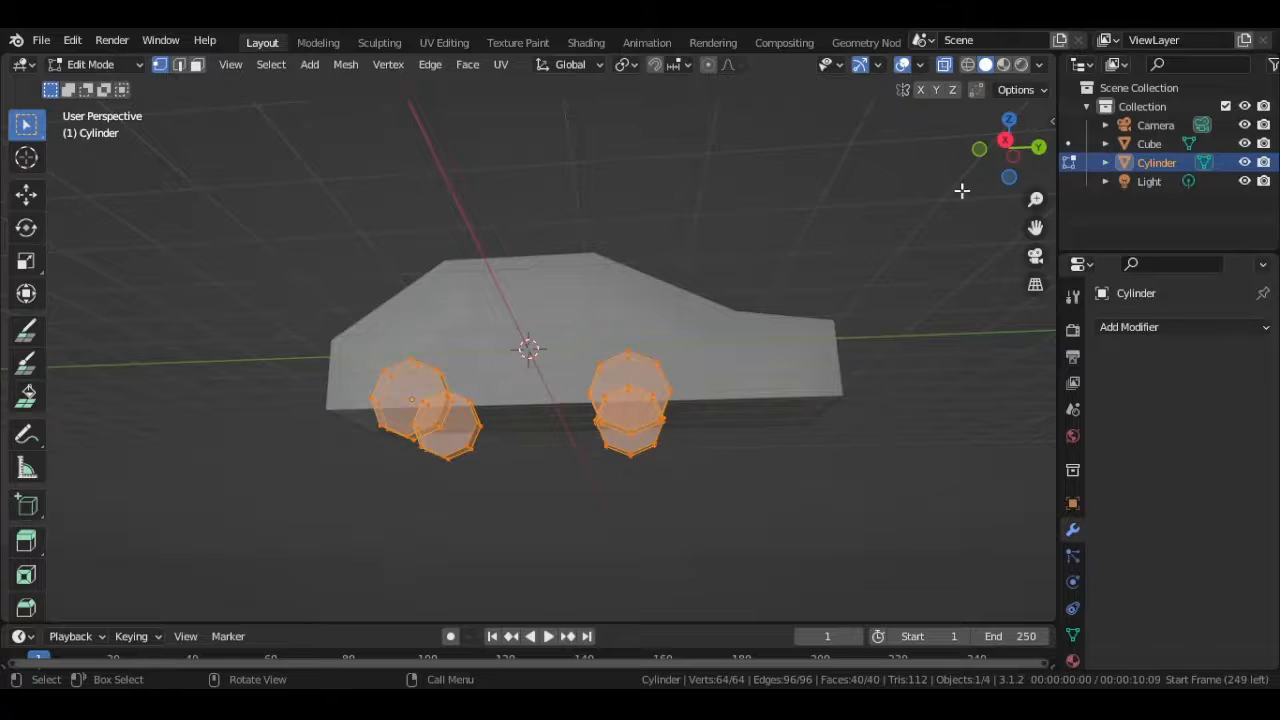
- Select the front pair of wheels from the right orthographic view and move them about 1.74 m along Y toward the car's front
click(1005, 140)
drag(566, 343, 697, 486)
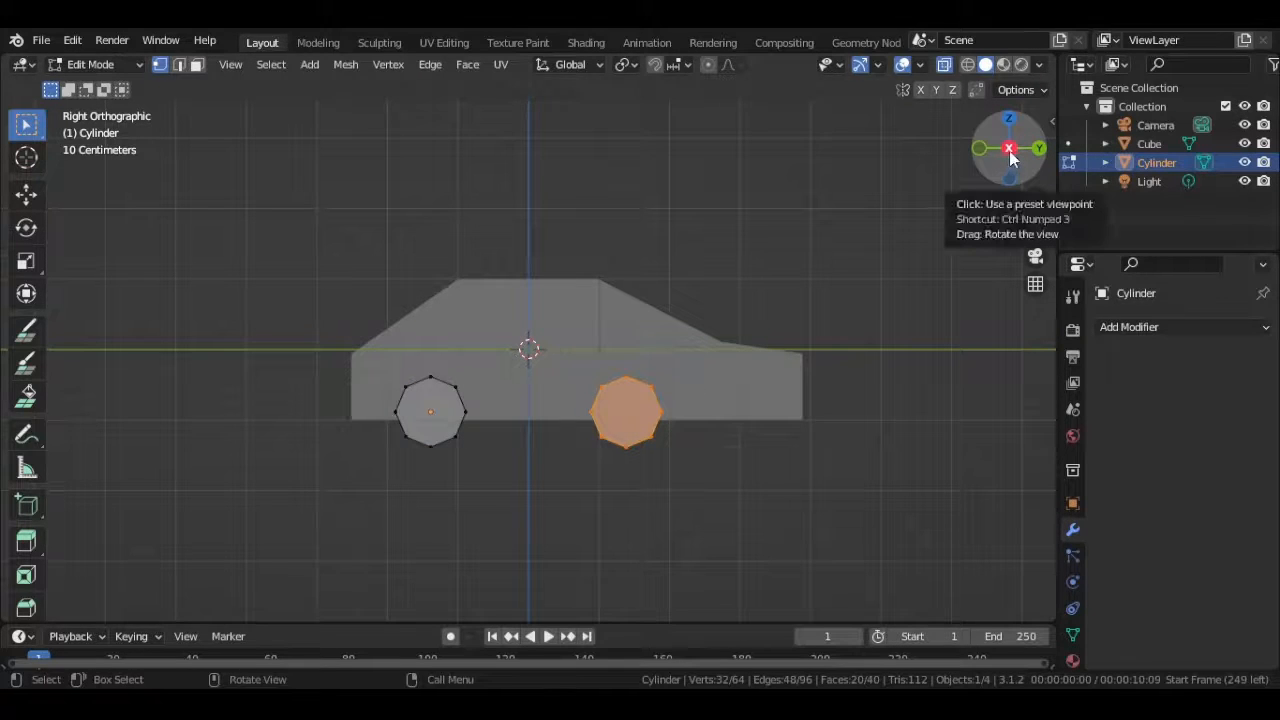
drag(1010, 155, 1018, 145)
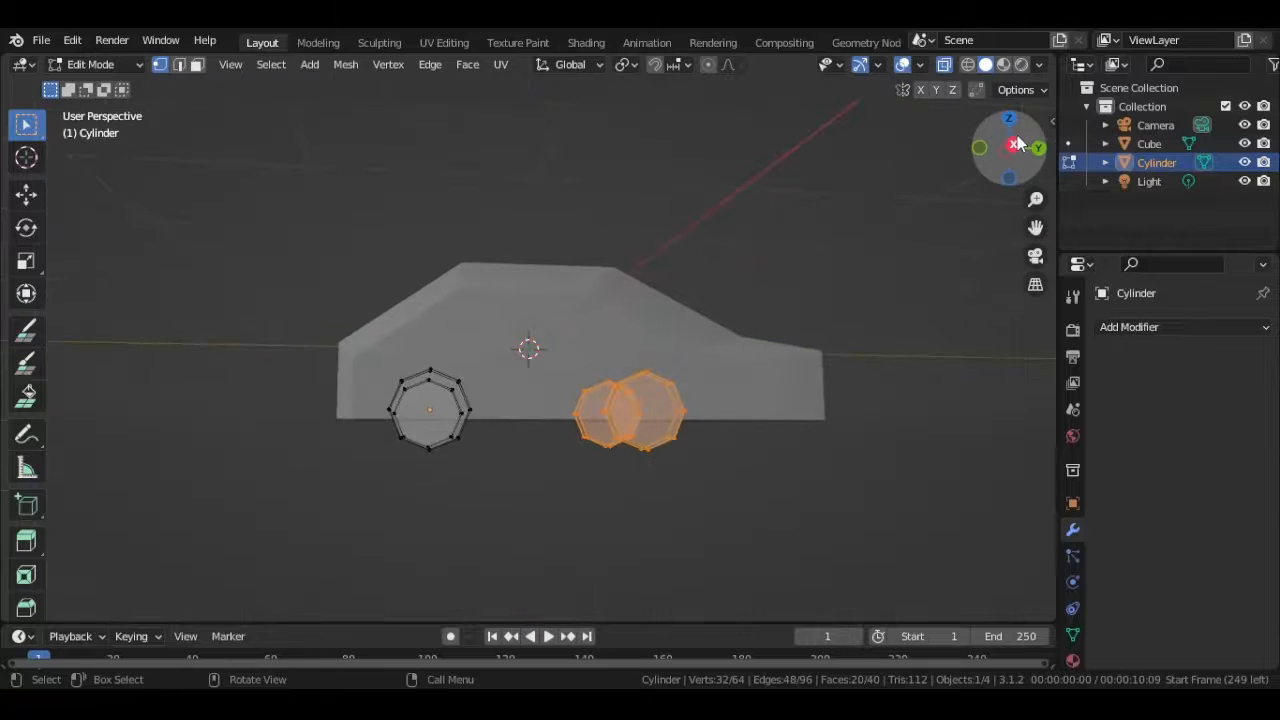
click(1018, 145)
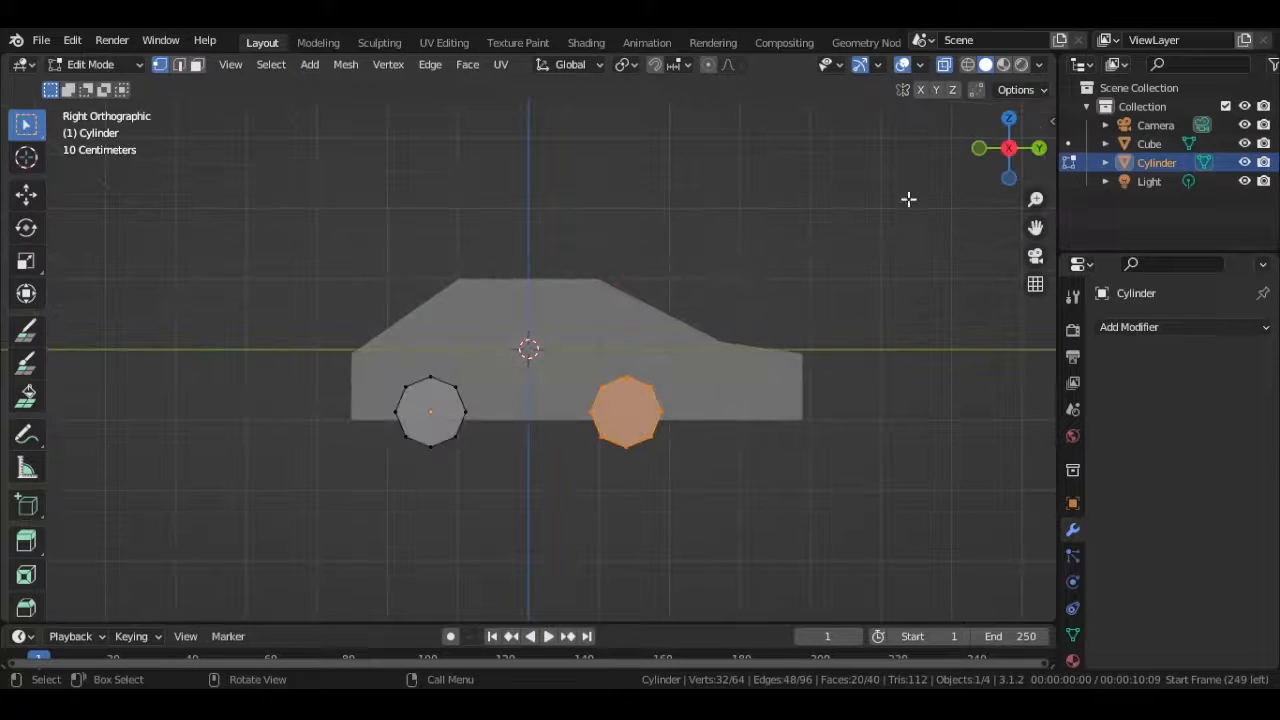
middle_drag(726, 300, 703, 325)
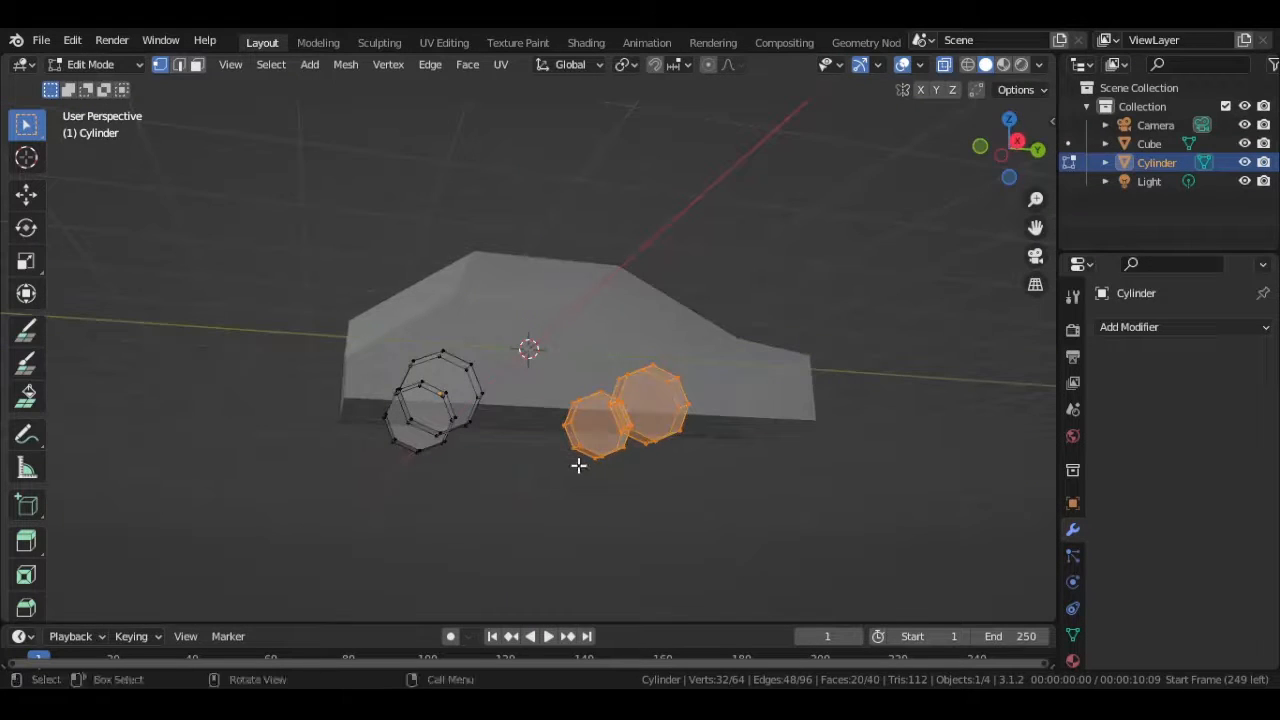
key(g)
key(y)
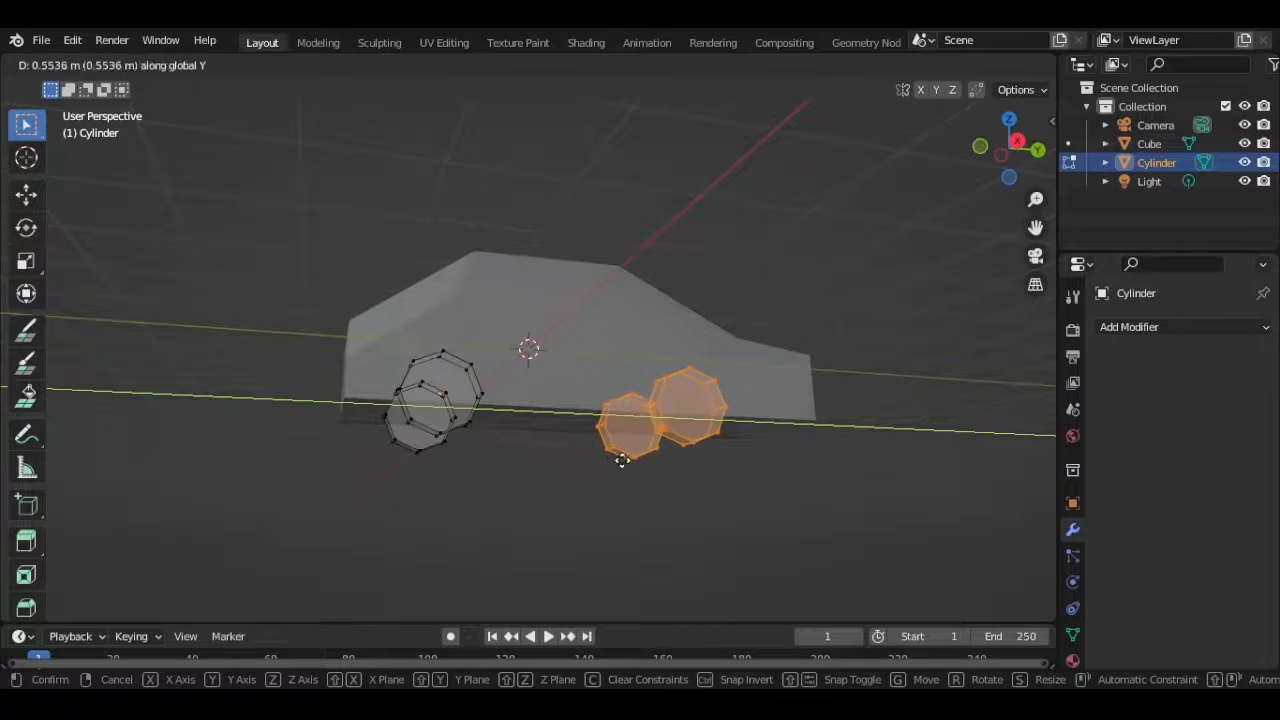
click(684, 468)
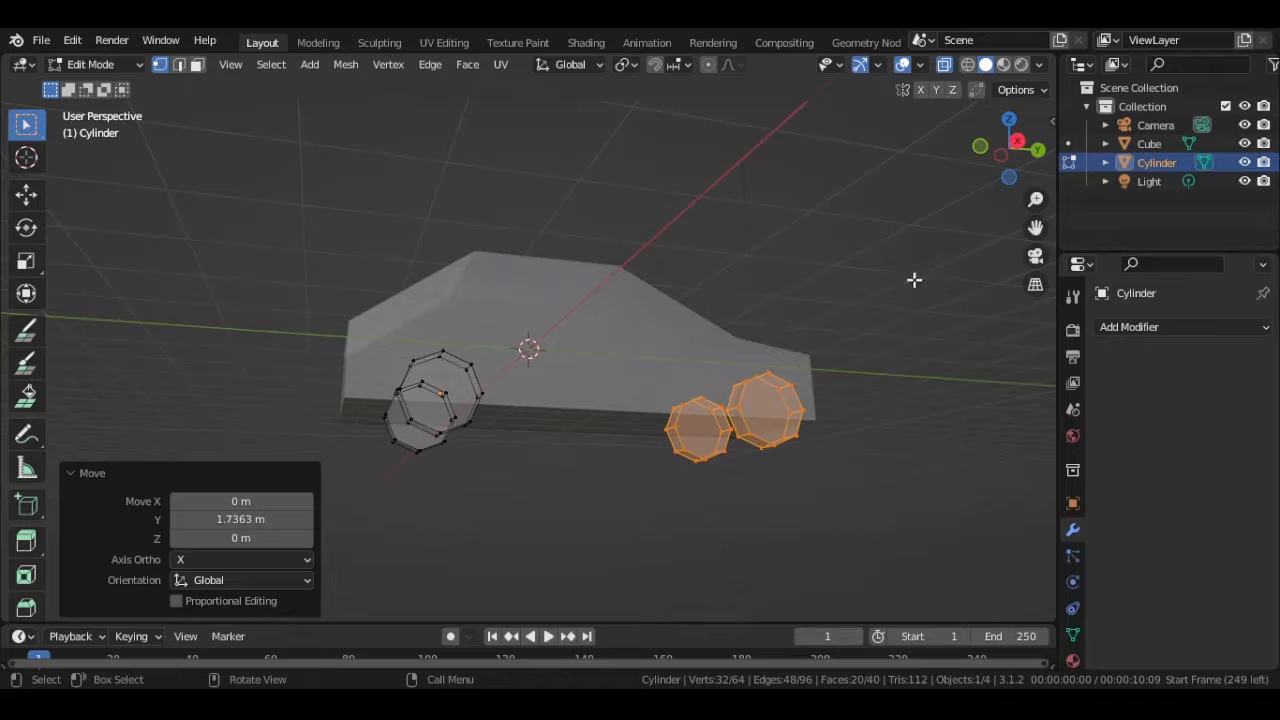
middle_drag(914, 280, 857, 234)
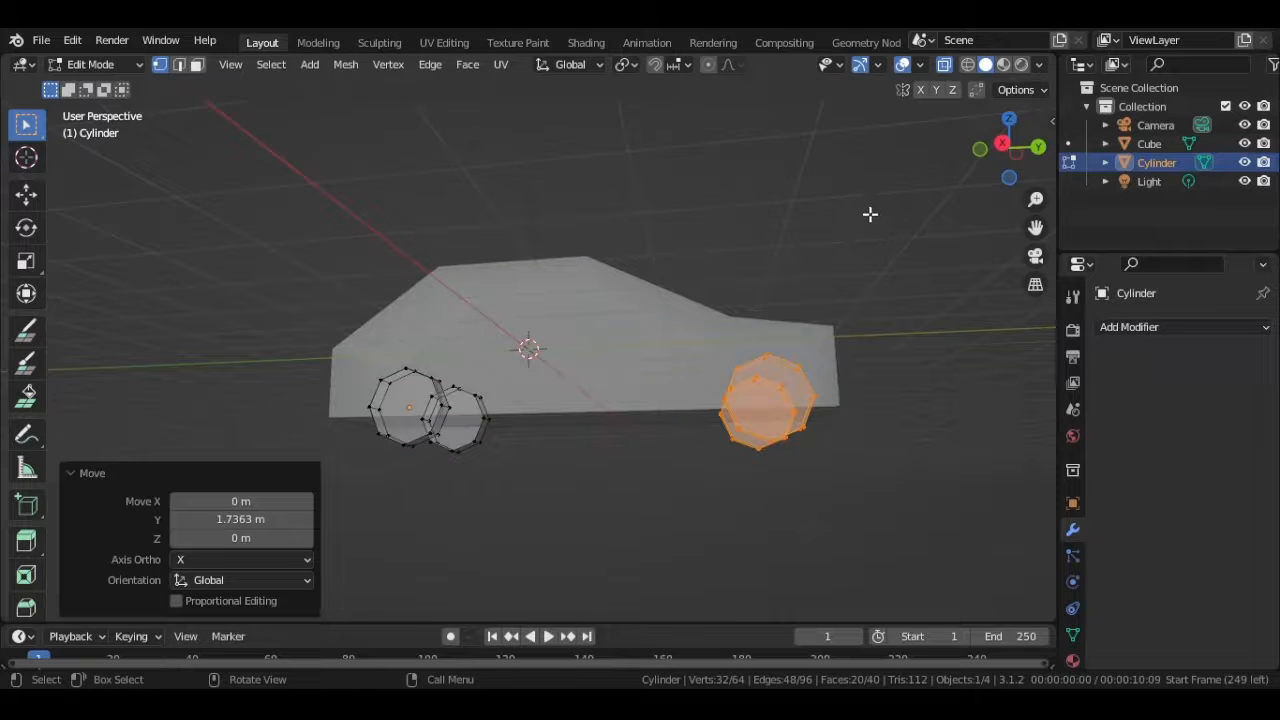
click(870, 214)
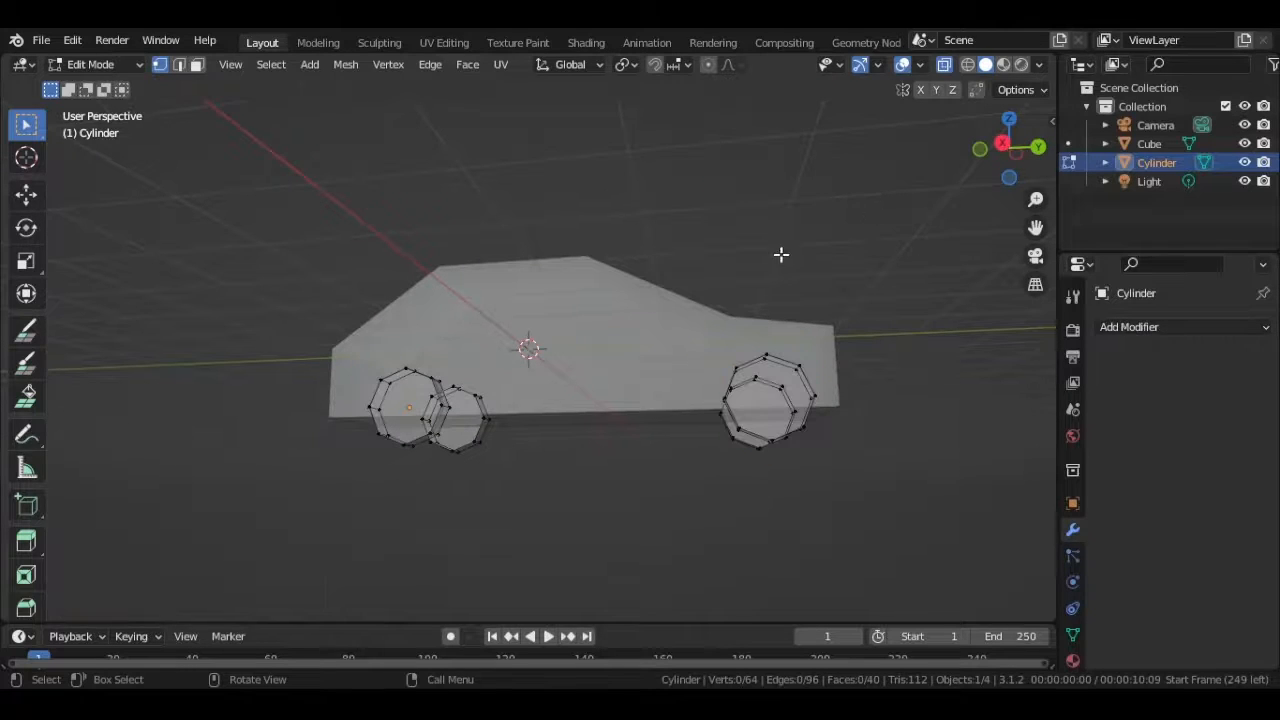
- Return the wheels to Object Mode, turn off X-ray display and deselect everything
click(945, 66)
click(946, 67)
key(Tab)
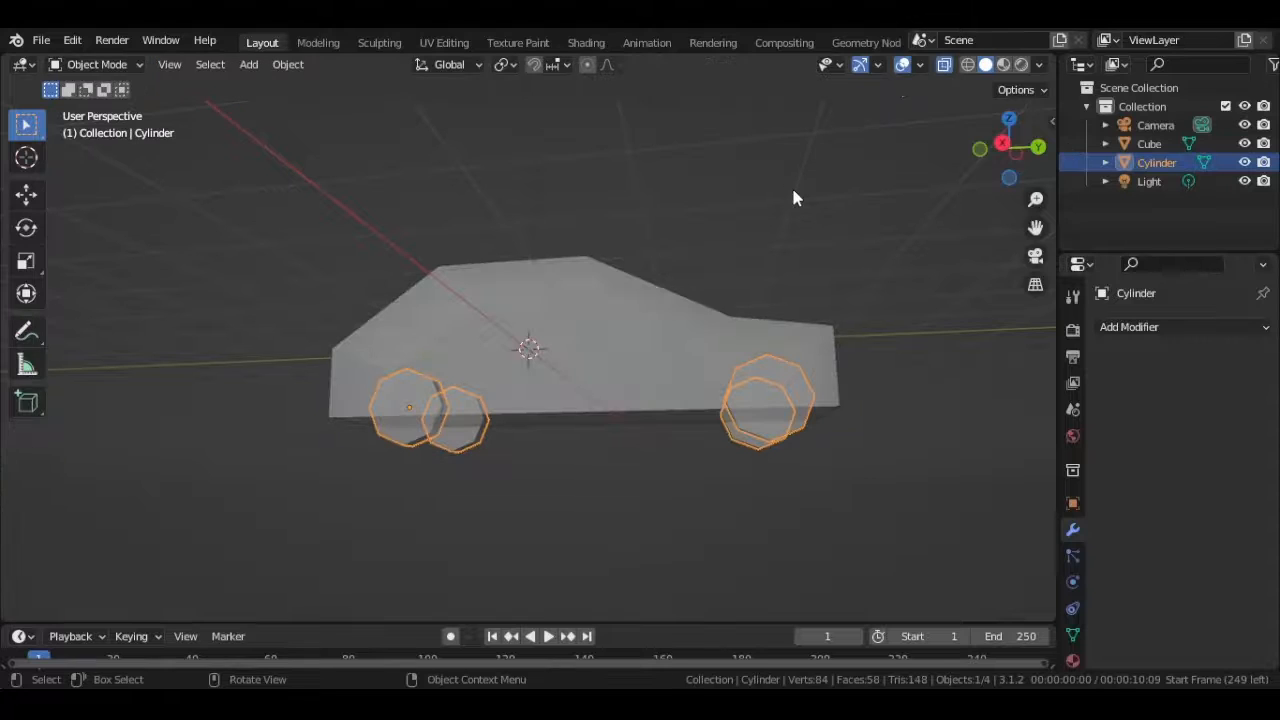
click(941, 66)
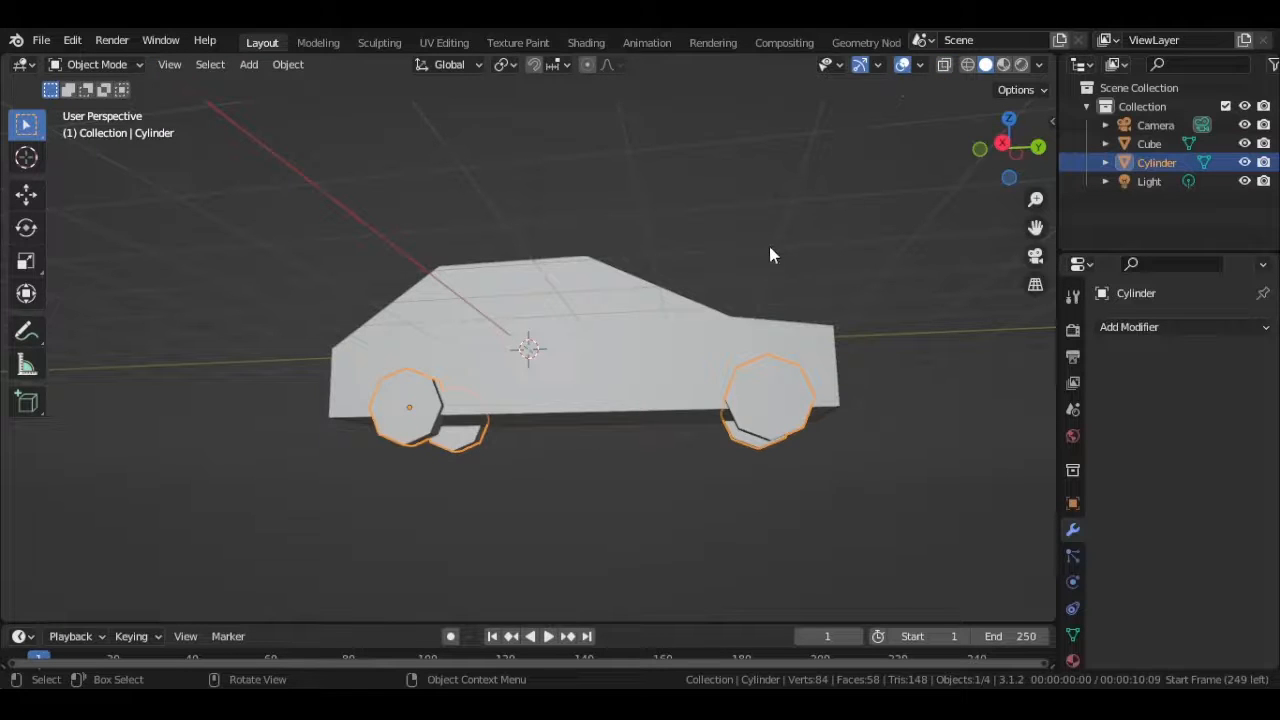
click(679, 198)
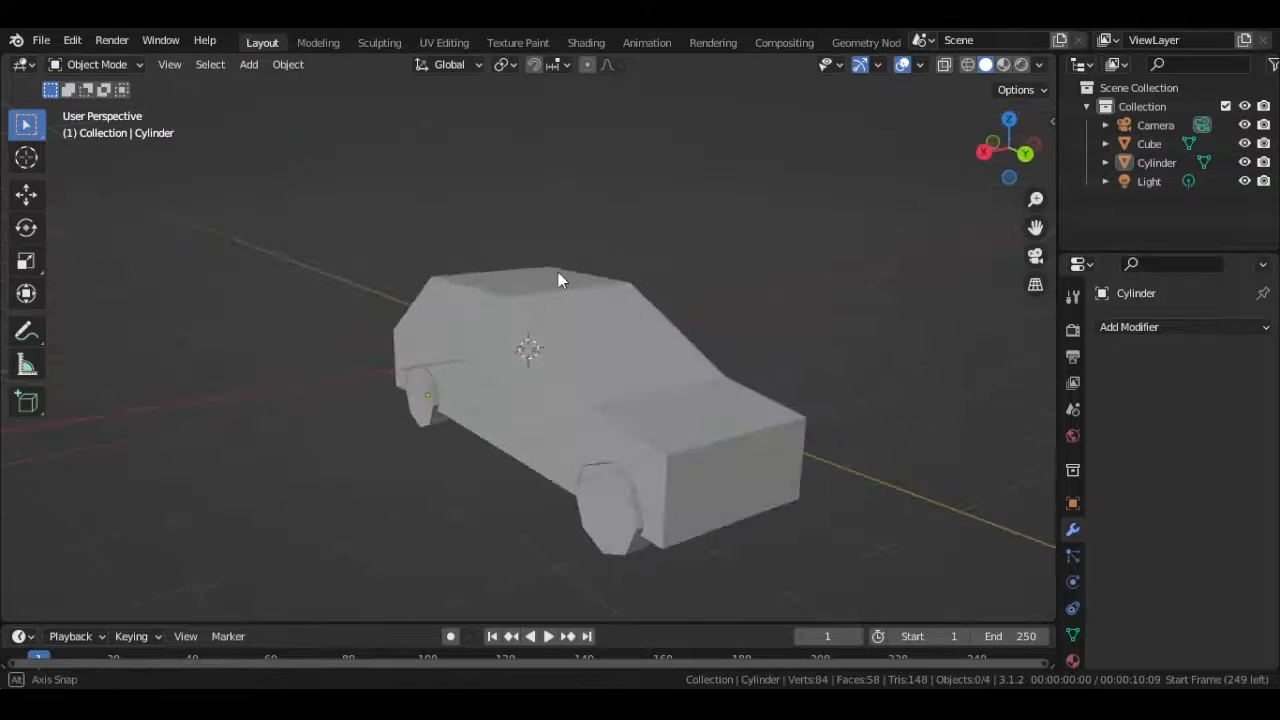